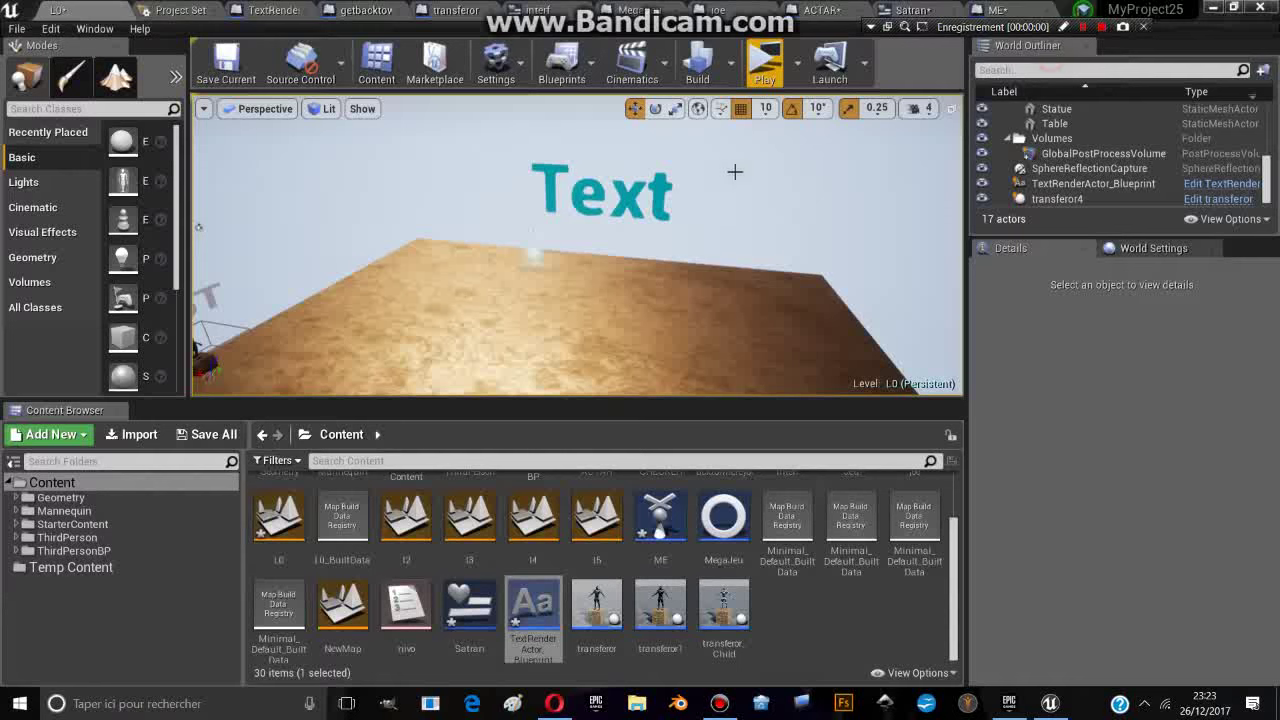
Start the game in a maximized Standalone Game preview
{"action": "left_click", "coordinate": [756, 146]}
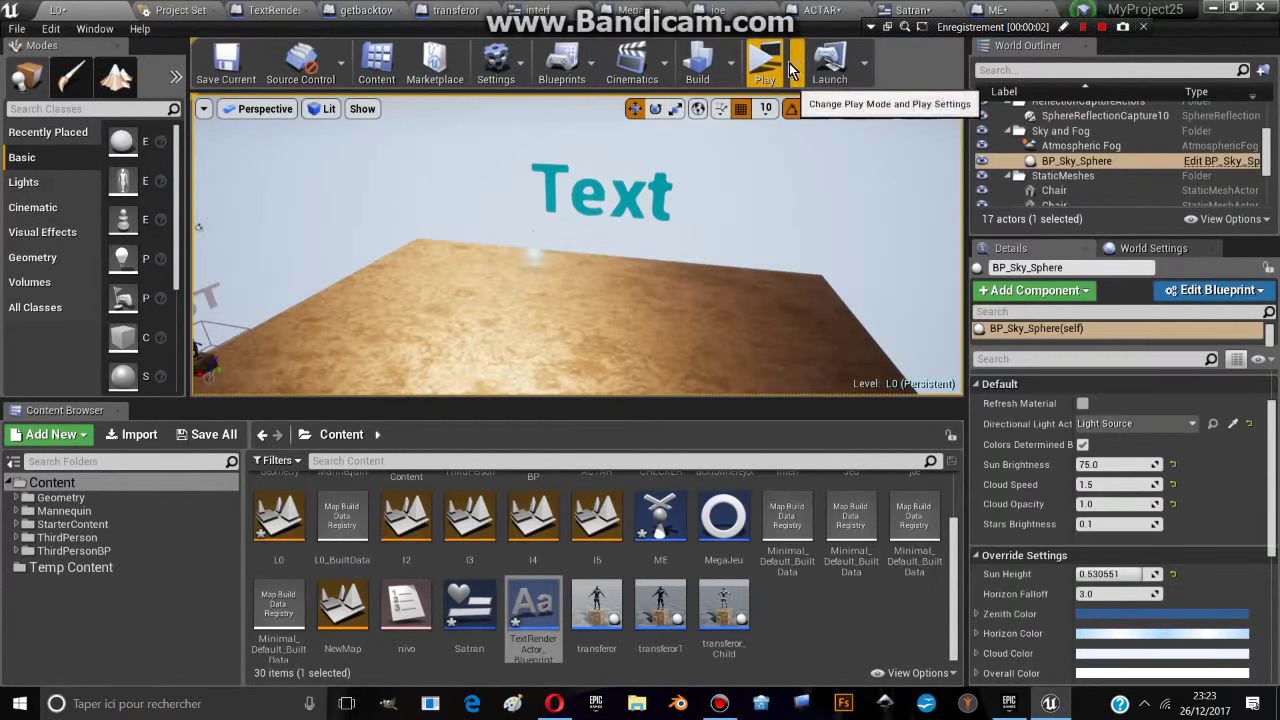
{"action": "left_click", "coordinate": [771, 92]}
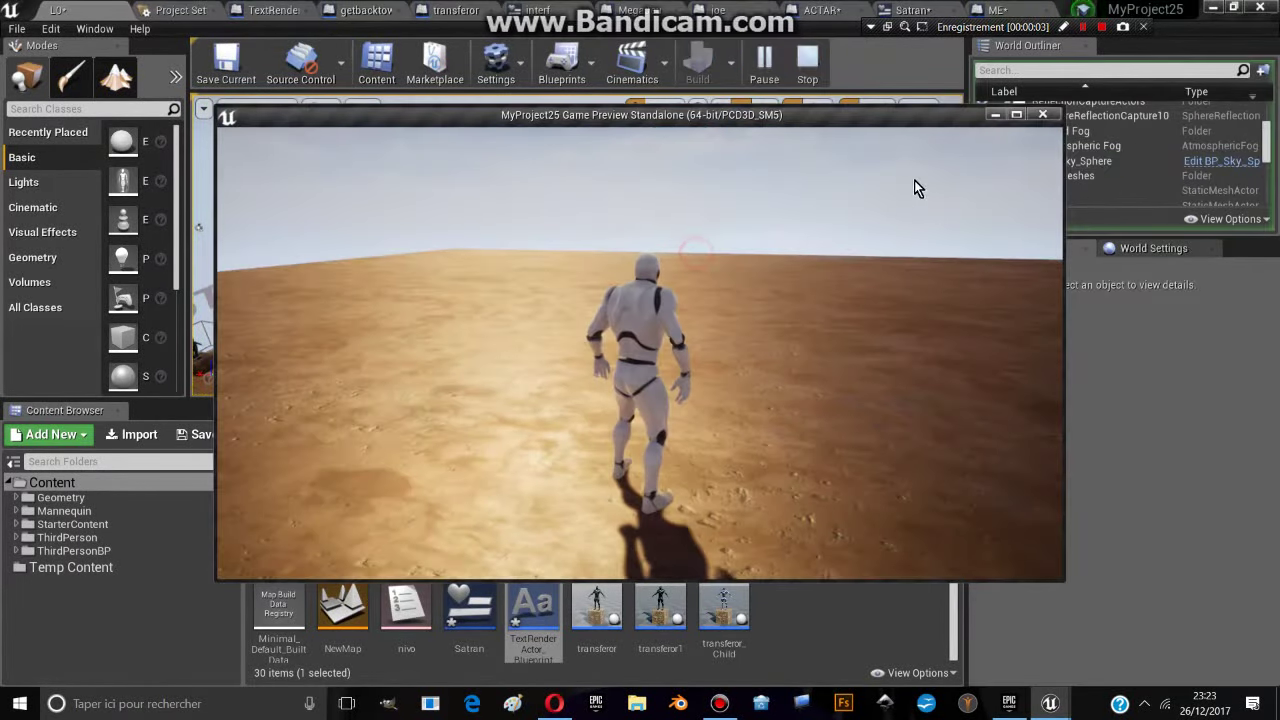
{"action": "left_click", "coordinate": [1021, 116]}
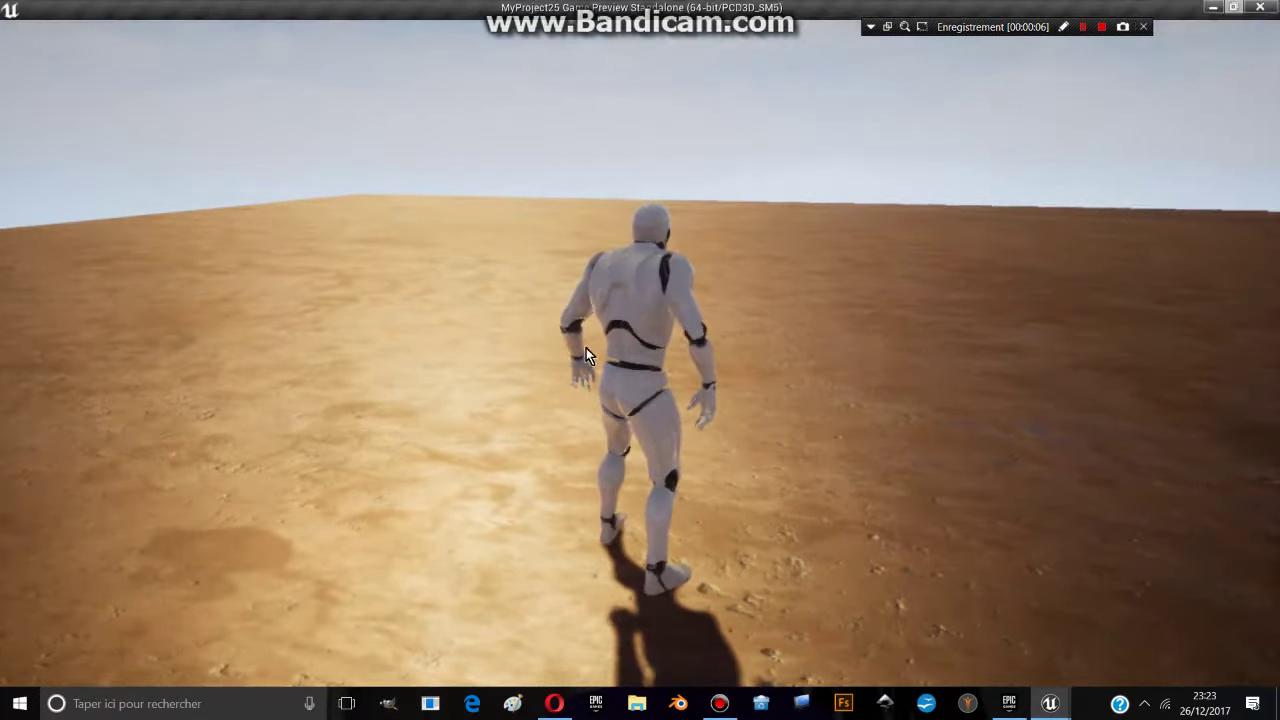
Walk the character to the box and jump beside it to transfer into pink level l2
{"action": "key", "text": "w"}
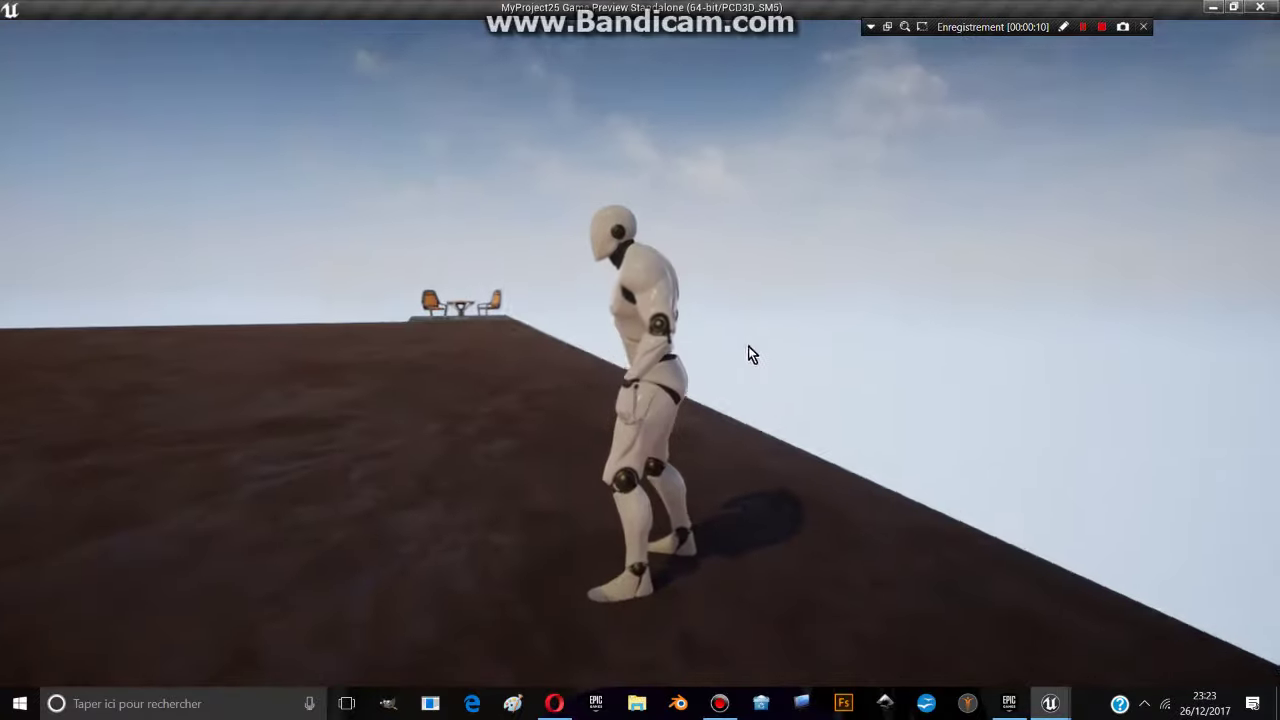
{"action": "left_click", "coordinate": [509, 343]}
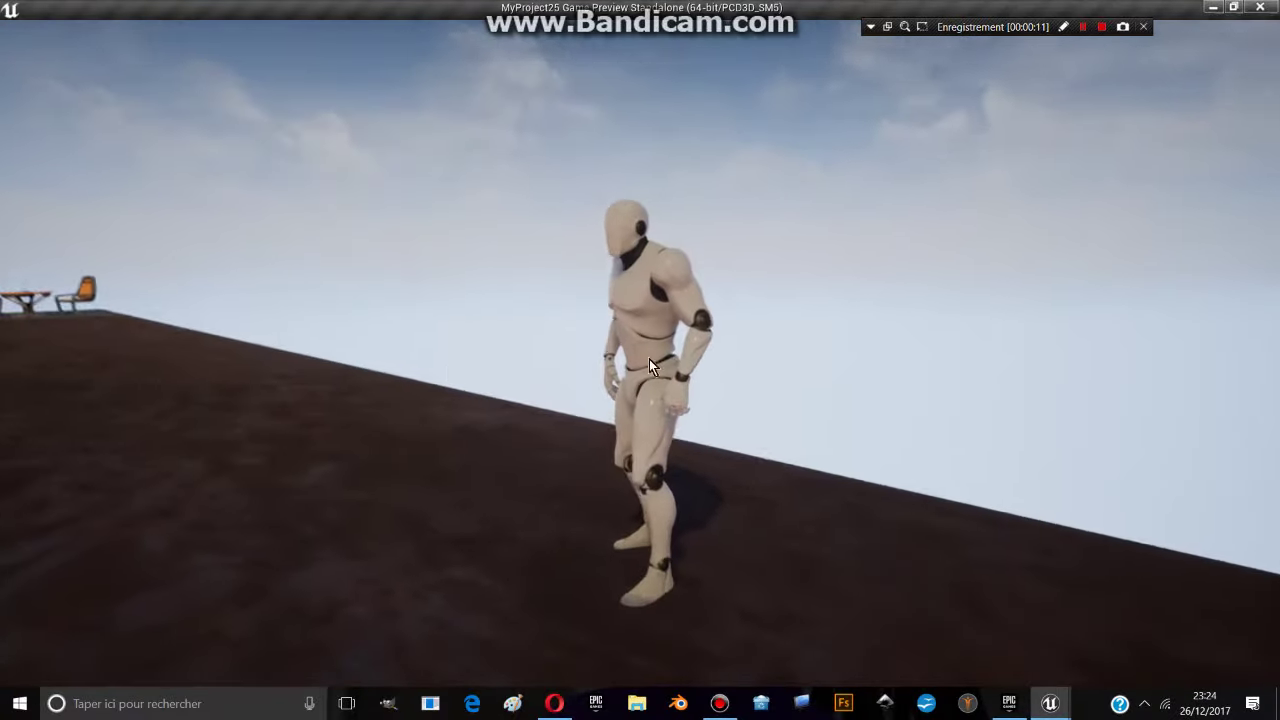
{"action": "mouse_move", "coordinate": [624, 353]}
{"action": "left_mouse_down"}
{"action": "mouse_move", "coordinate": [530, 367]}
{"action": "mouse_move", "coordinate": [747, 254]}
{"action": "left_mouse_up"}
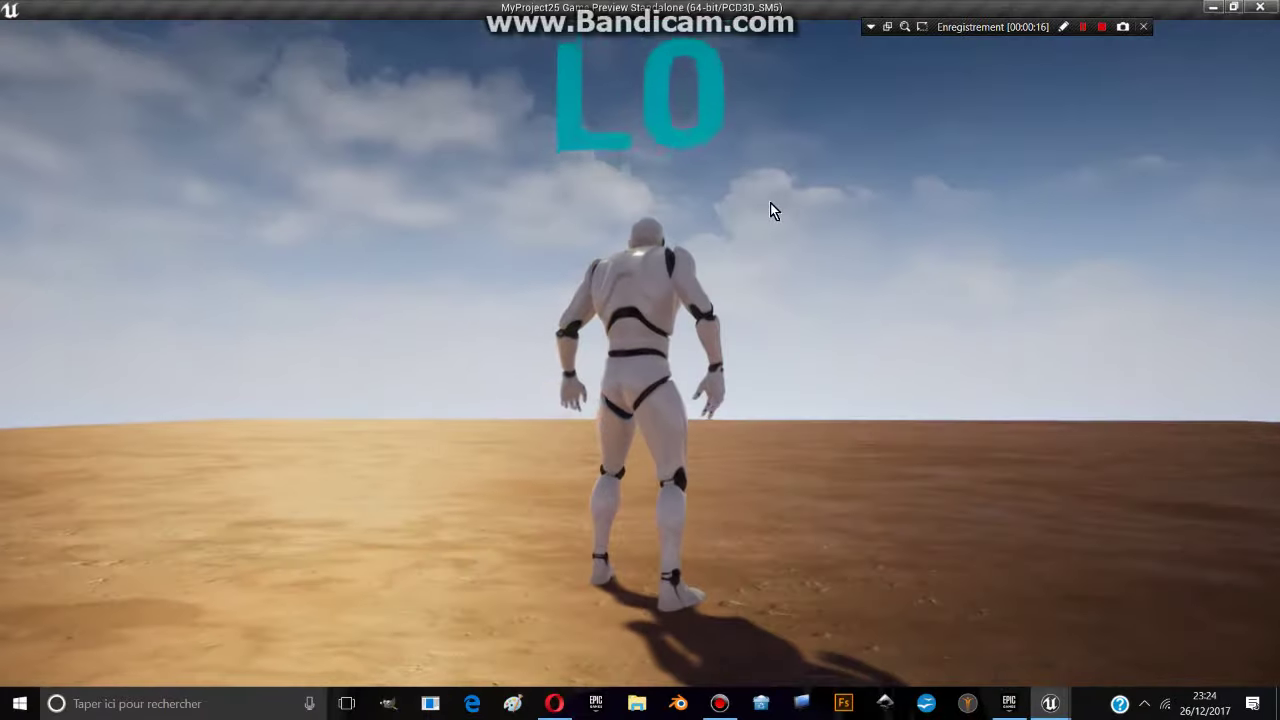
{"action": "mouse_move", "coordinate": [750, 255]}
{"action": "left_mouse_down"}
{"action": "mouse_move", "coordinate": [780, 190]}
{"action": "mouse_move", "coordinate": [346, 372]}
{"action": "left_mouse_up"}
{"action": "key", "text": "w"}
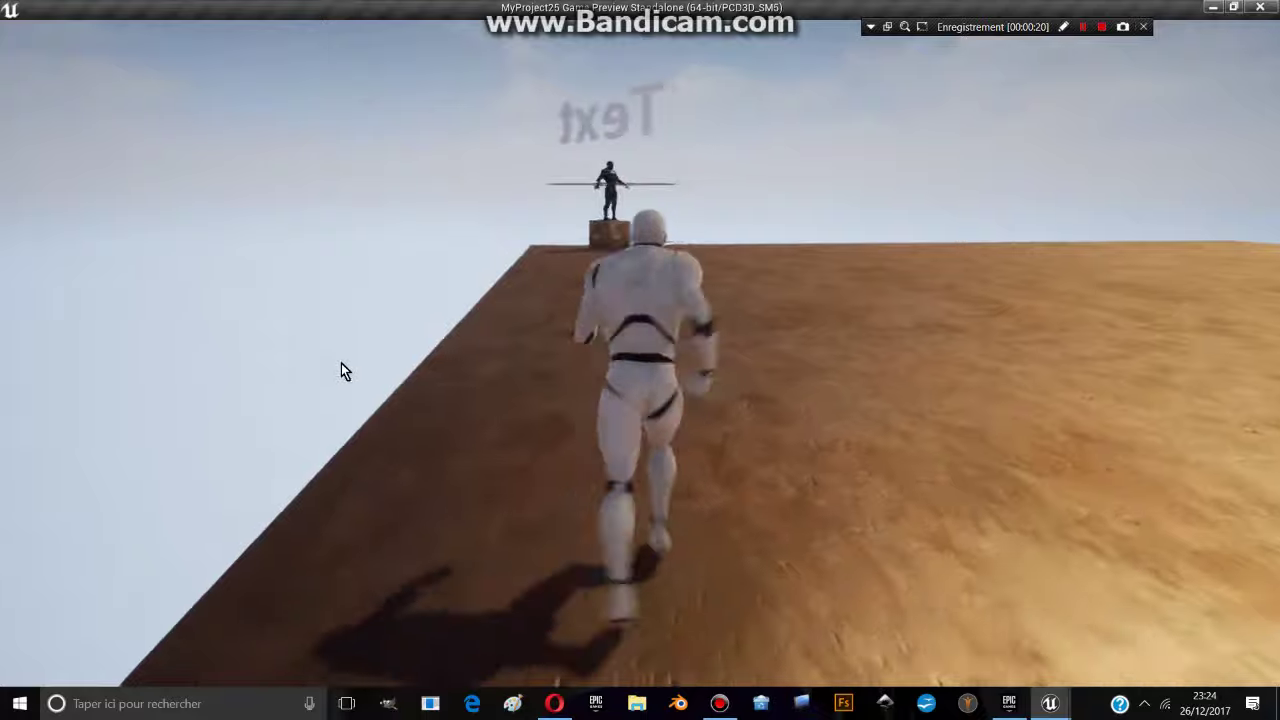
{"action": "key", "text": "space"}
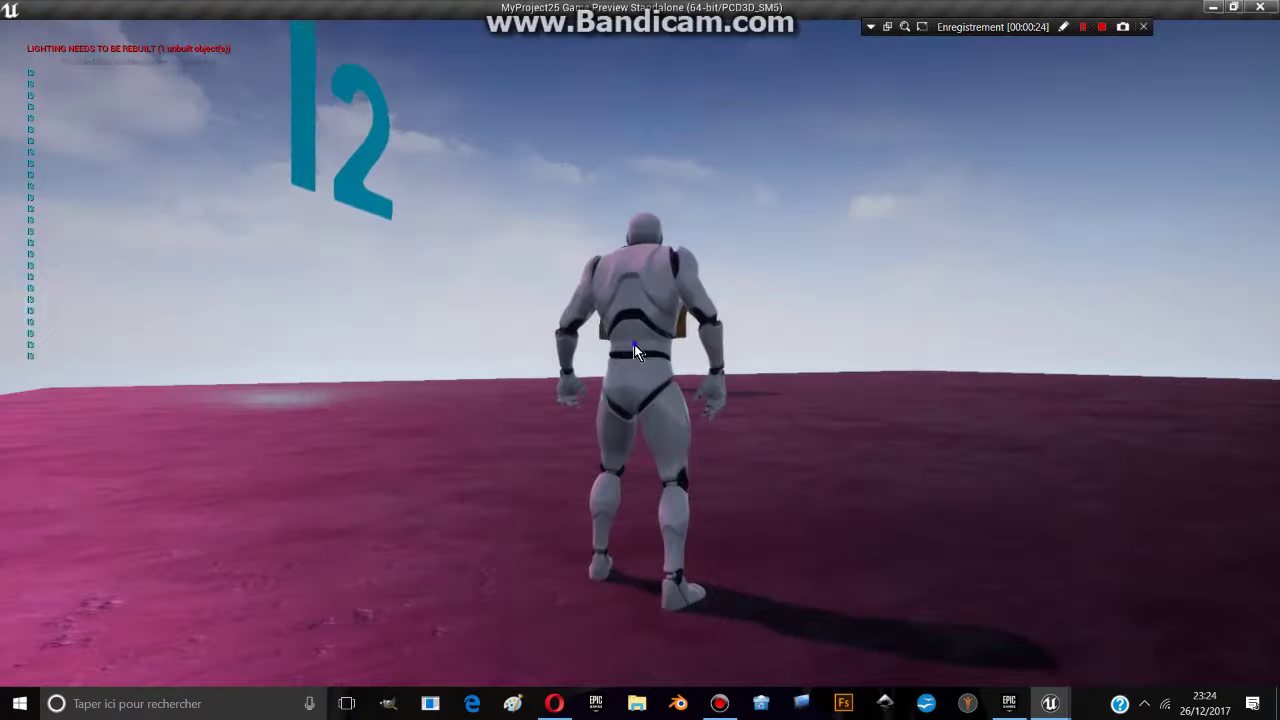
{"action": "mouse_move", "coordinate": [634, 344]}
{"action": "left_mouse_down"}
{"action": "mouse_move", "coordinate": [227, 378]}
{"action": "mouse_move", "coordinate": [792, 404]}
{"action": "mouse_move", "coordinate": [445, 305]}
{"action": "mouse_move", "coordinate": [368, 342]}
{"action": "mouse_move", "coordinate": [329, 412]}
{"action": "left_mouse_up"}
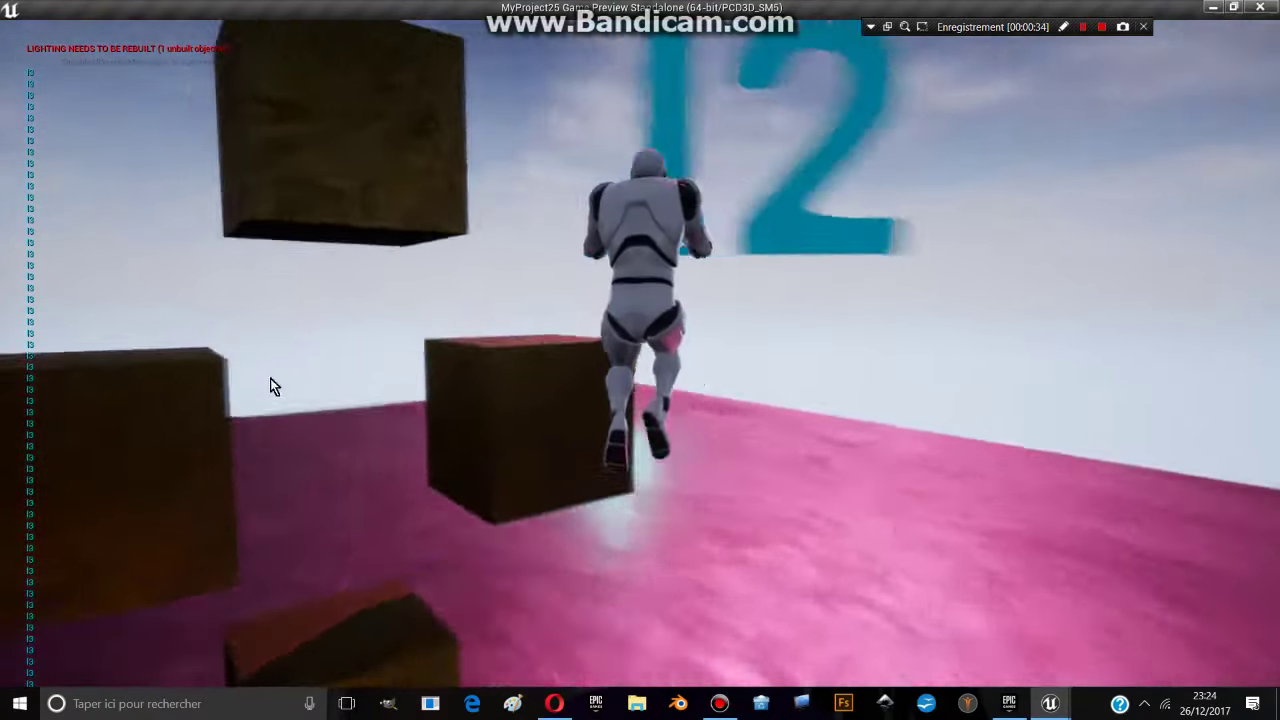
Run the character through the desert and green l3 platform to the red-floored level's floating boxes
{"action": "left_click_drag", "start_coordinate": [329, 412], "coordinate": [3, 395]}
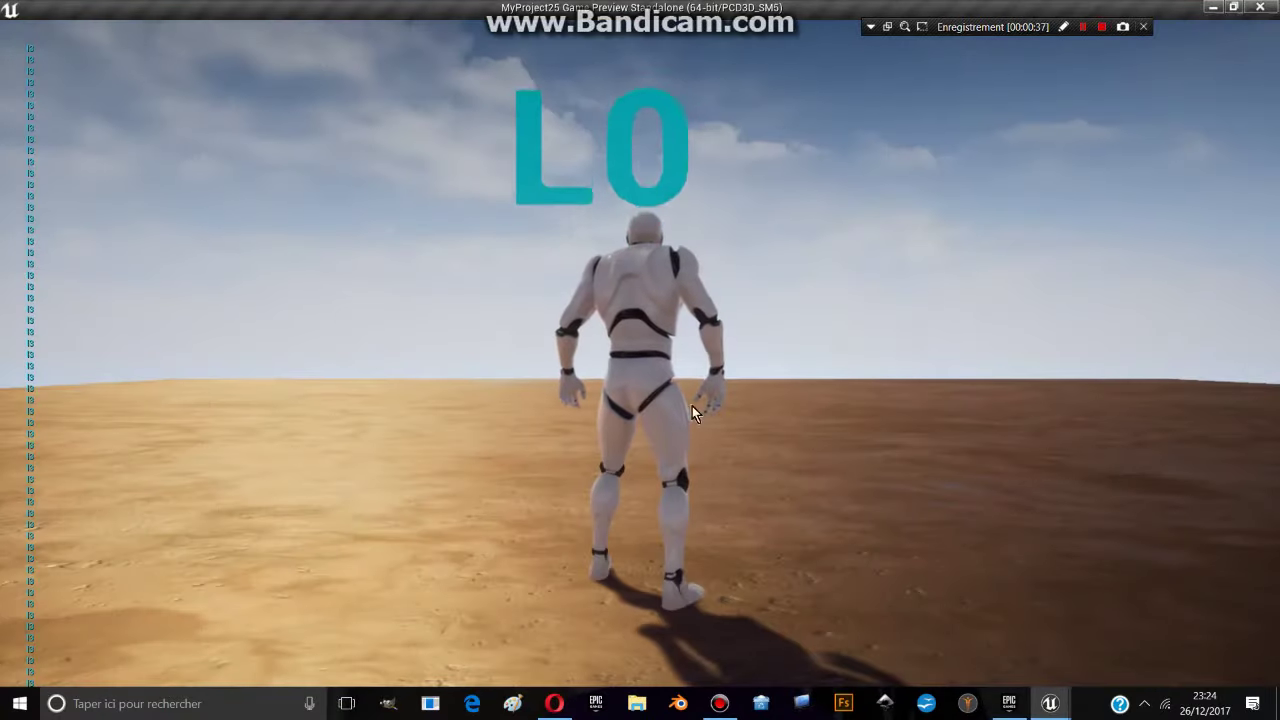
{"action": "mouse_move", "coordinate": [692, 406]}
{"action": "left_mouse_down"}
{"action": "mouse_move", "coordinate": [816, 303]}
{"action": "mouse_move", "coordinate": [358, 389]}
{"action": "left_mouse_up"}
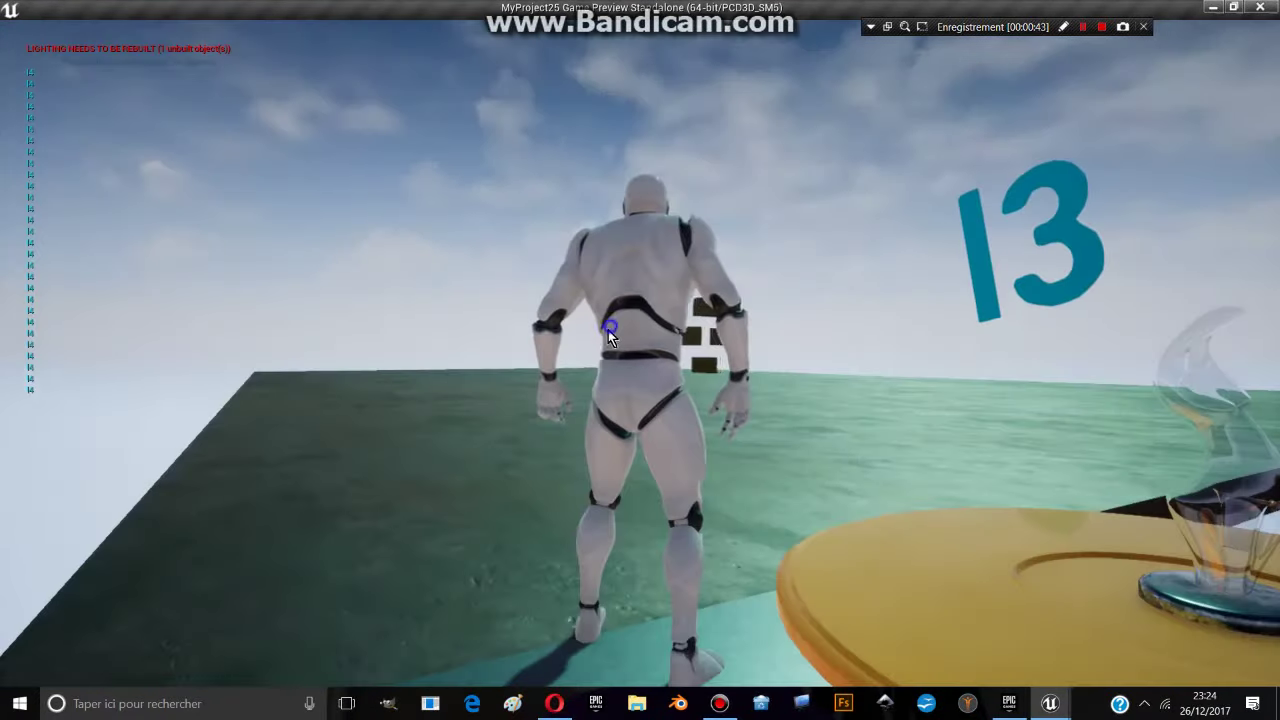
{"action": "left_click_drag", "start_coordinate": [608, 330], "coordinate": [700, 344]}
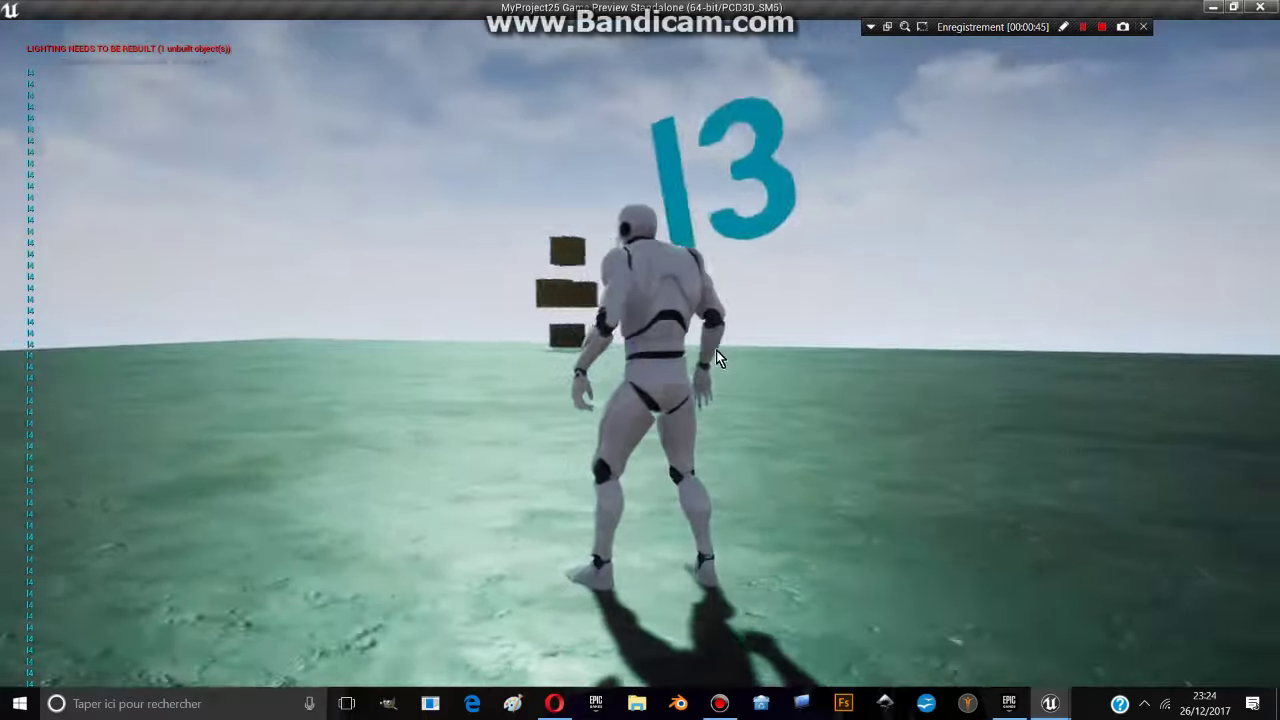
{"action": "mouse_move", "coordinate": [700, 344]}
{"action": "left_mouse_down"}
{"action": "mouse_move", "coordinate": [605, 362]}
{"action": "mouse_move", "coordinate": [649, 352]}
{"action": "left_mouse_up"}
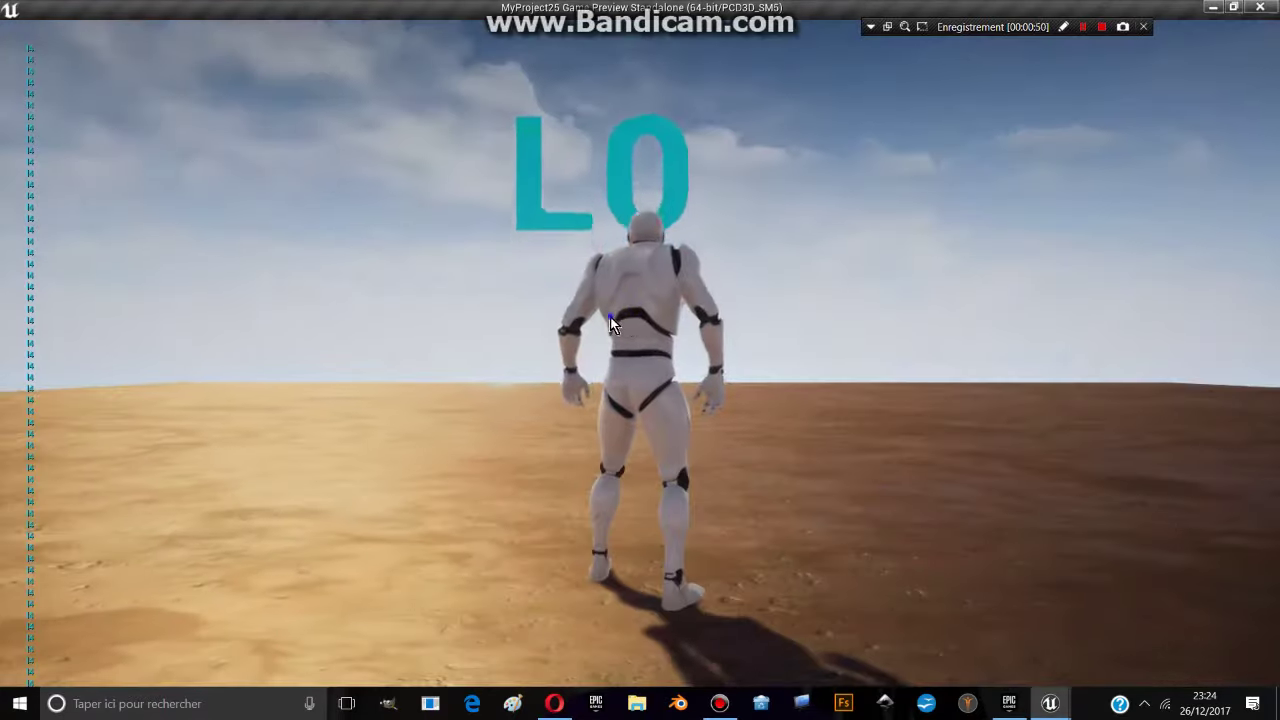
{"action": "mouse_move", "coordinate": [649, 345]}
{"action": "left_mouse_down"}
{"action": "mouse_move", "coordinate": [268, 352]}
{"action": "mouse_move", "coordinate": [529, 362]}
{"action": "left_mouse_up"}
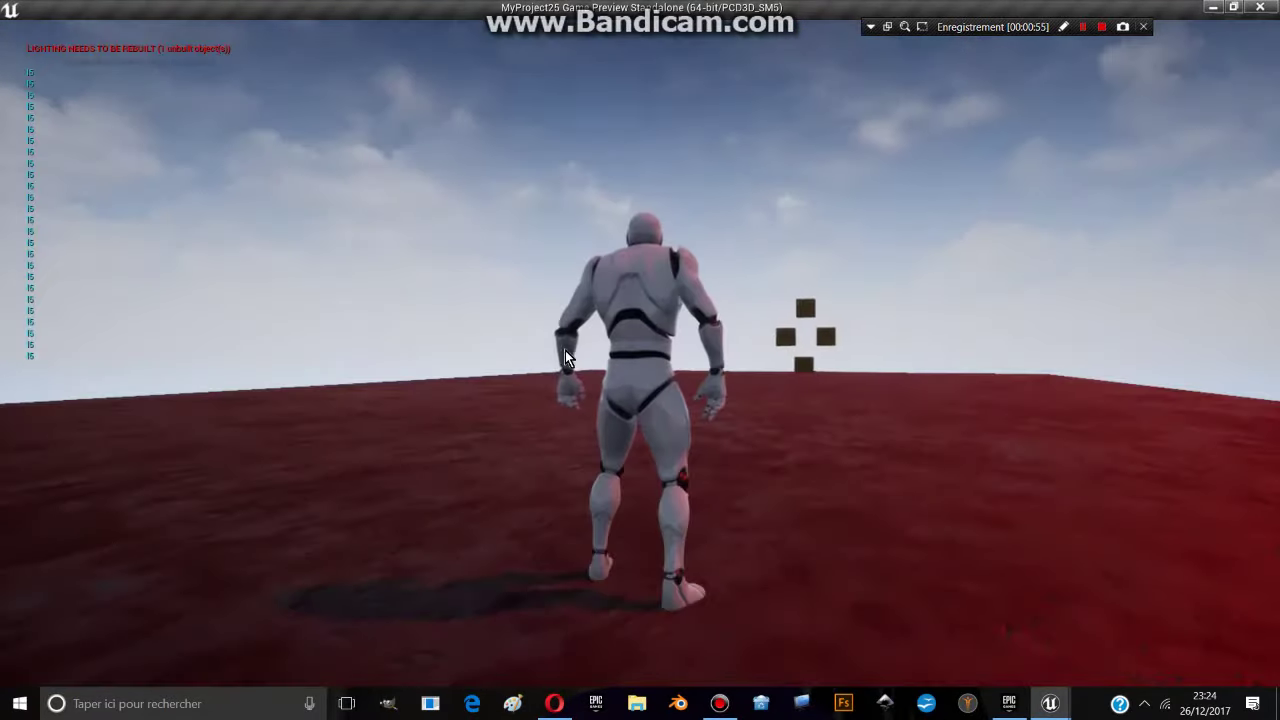
{"action": "mouse_move", "coordinate": [565, 350]}
{"action": "left_mouse_down"}
{"action": "mouse_move", "coordinate": [877, 333]}
{"action": "mouse_move", "coordinate": [701, 373]}
{"action": "mouse_move", "coordinate": [766, 383]}
{"action": "mouse_move", "coordinate": [749, 400]}
{"action": "mouse_move", "coordinate": [783, 406]}
{"action": "mouse_move", "coordinate": [525, 403]}
{"action": "mouse_move", "coordinate": [582, 379]}
{"action": "mouse_move", "coordinate": [543, 427]}
{"action": "mouse_move", "coordinate": [662, 463]}
{"action": "mouse_move", "coordinate": [454, 419]}
{"action": "mouse_move", "coordinate": [428, 393]}
{"action": "left_mouse_up"}
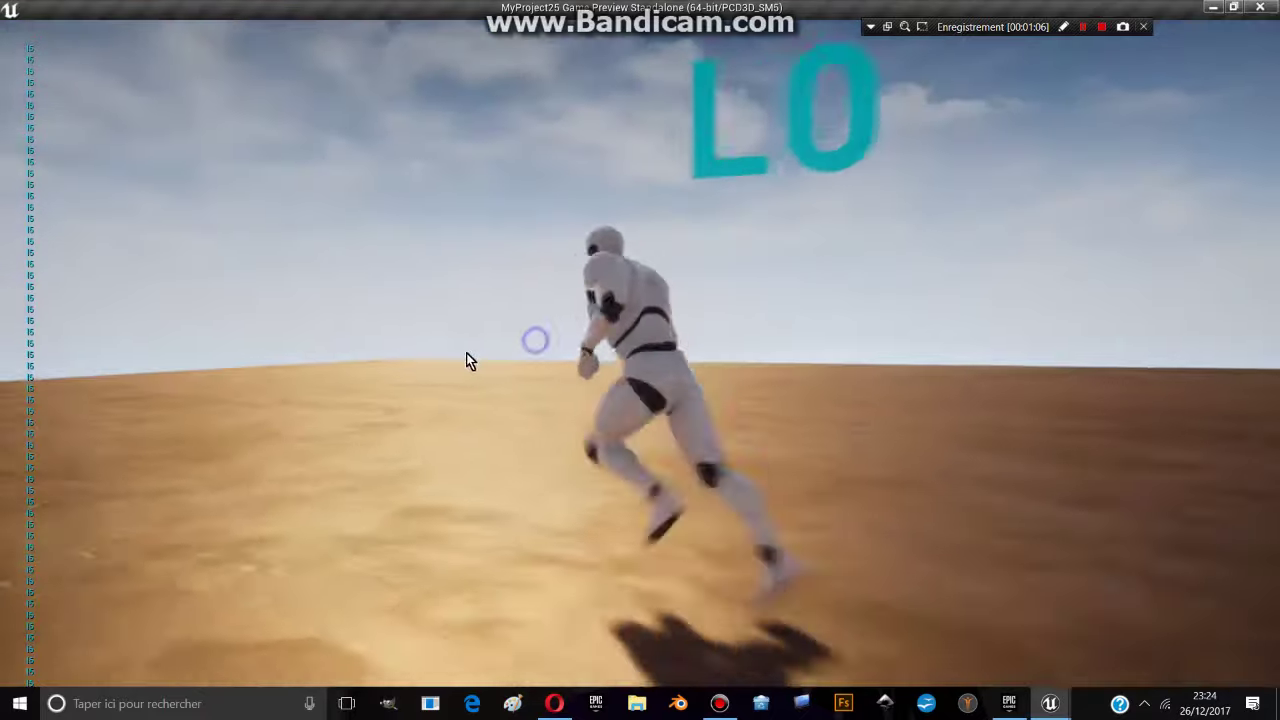
Jump off the box into purple level l5 and leap onto its stacked boxes
{"action": "mouse_move", "coordinate": [469, 360]}
{"action": "left_mouse_down"}
{"action": "mouse_move", "coordinate": [619, 220]}
{"action": "mouse_move", "coordinate": [218, 290]}
{"action": "mouse_move", "coordinate": [120, 345]}
{"action": "mouse_move", "coordinate": [288, 312]}
{"action": "left_mouse_up"}
{"action": "key", "text": "w"}
{"action": "key", "text": "space"}
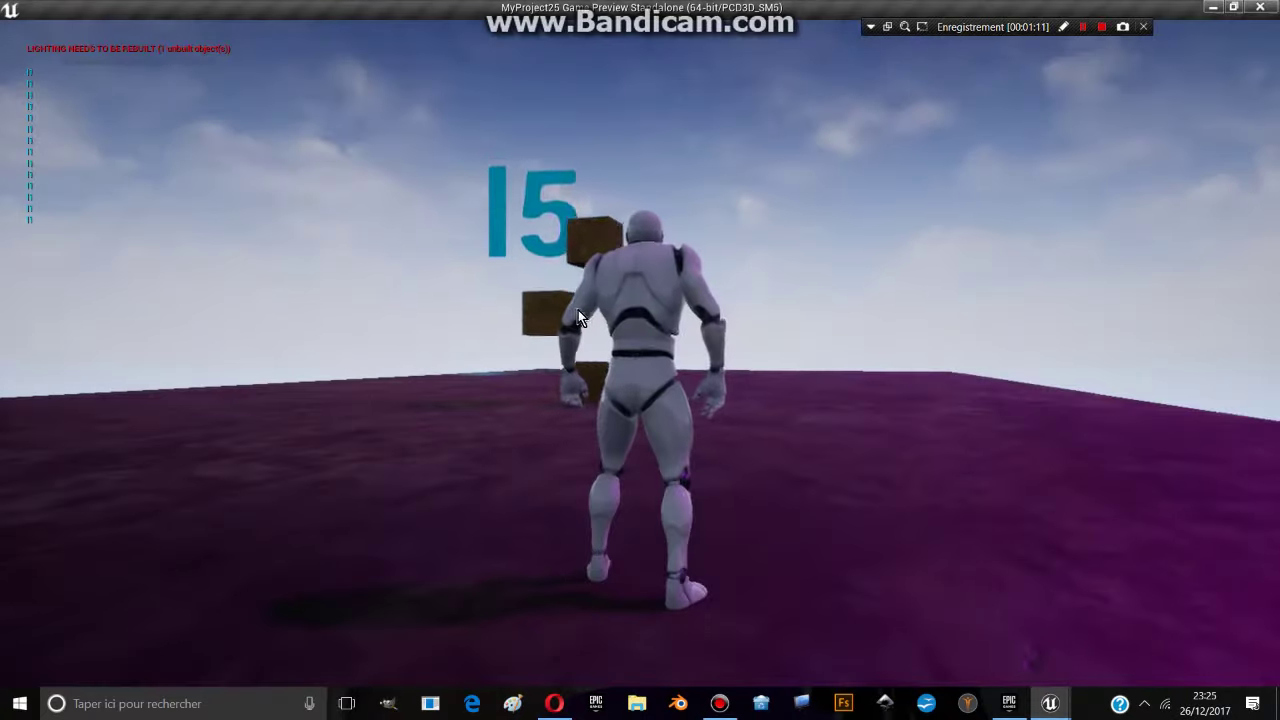
{"action": "key", "text": "w"}
{"action": "mouse_move", "coordinate": [517, 331]}
{"action": "left_mouse_down"}
{"action": "mouse_move", "coordinate": [489, 334]}
{"action": "mouse_move", "coordinate": [630, 289]}
{"action": "mouse_move", "coordinate": [594, 313]}
{"action": "mouse_move", "coordinate": [951, 366]}
{"action": "left_mouse_up"}
{"action": "key", "text": "d"}
{"action": "key", "text": "space"}
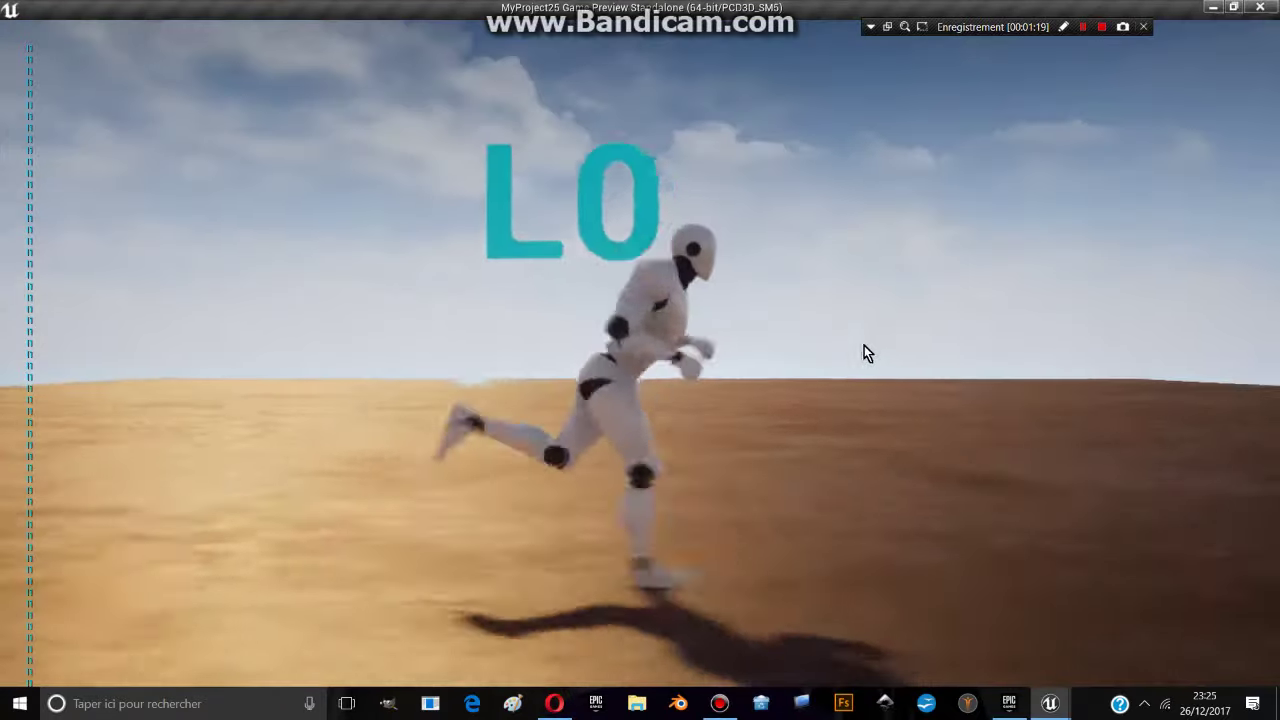
Jump near the figure's box back in L0, then quit the standalone preview
{"action": "mouse_move", "coordinate": [866, 352]}
{"action": "left_mouse_down"}
{"action": "mouse_move", "coordinate": [445, 374]}
{"action": "mouse_move", "coordinate": [622, 334]}
{"action": "mouse_move", "coordinate": [675, 340]}
{"action": "mouse_move", "coordinate": [461, 333]}
{"action": "mouse_move", "coordinate": [334, 378]}
{"action": "left_mouse_up"}
{"action": "key", "text": "space"}
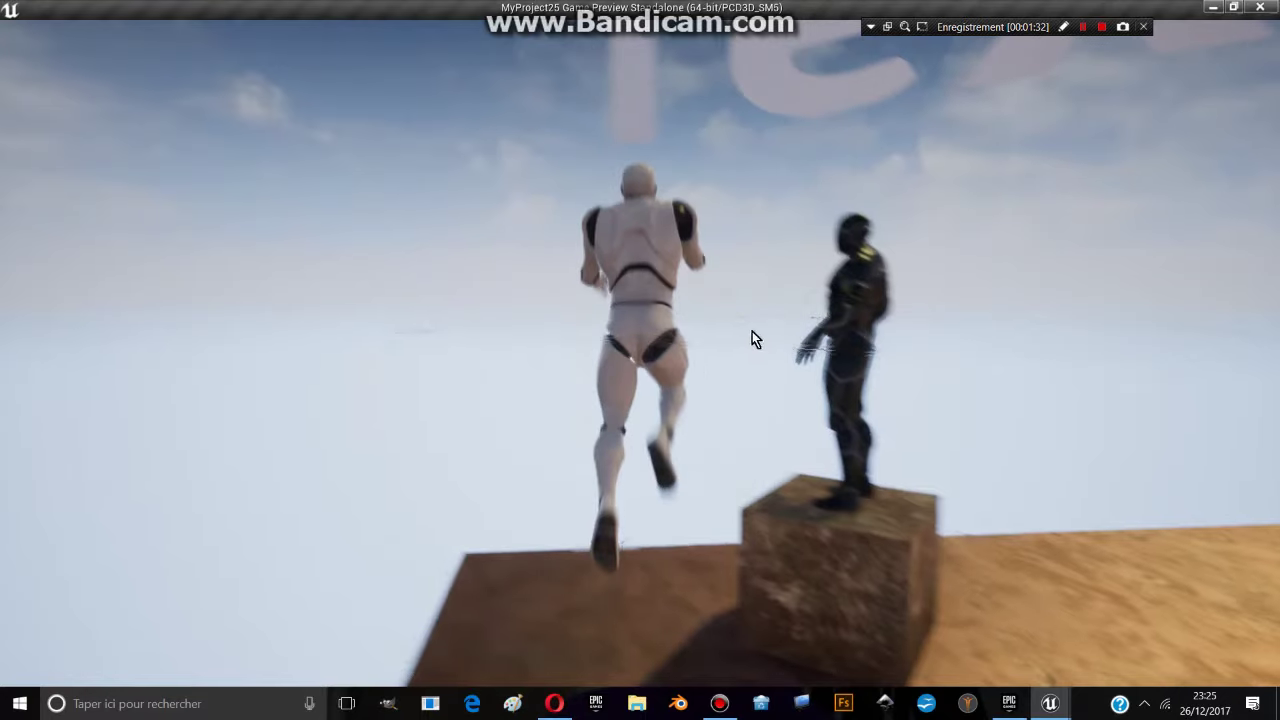
{"action": "key", "text": "Escape"}
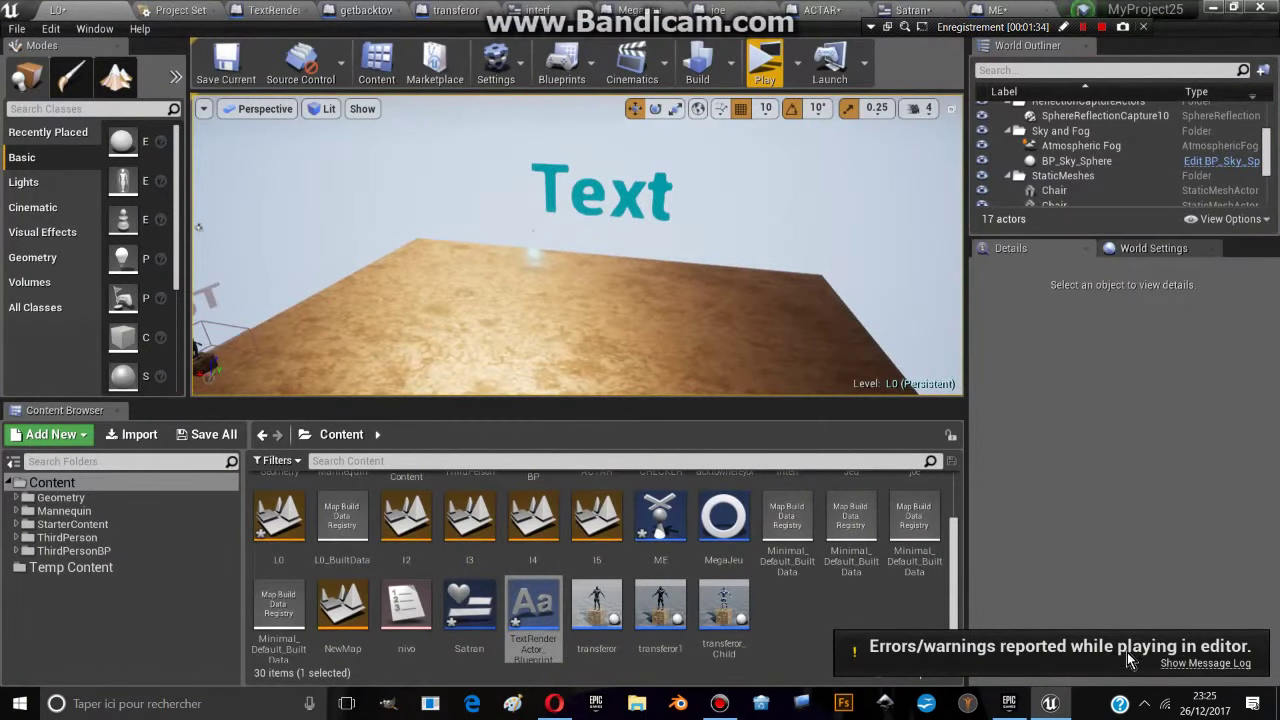
Review and close the play-error message log, reframing the viewport on the figure's box
{"action": "left_click", "coordinate": [1190, 652]}
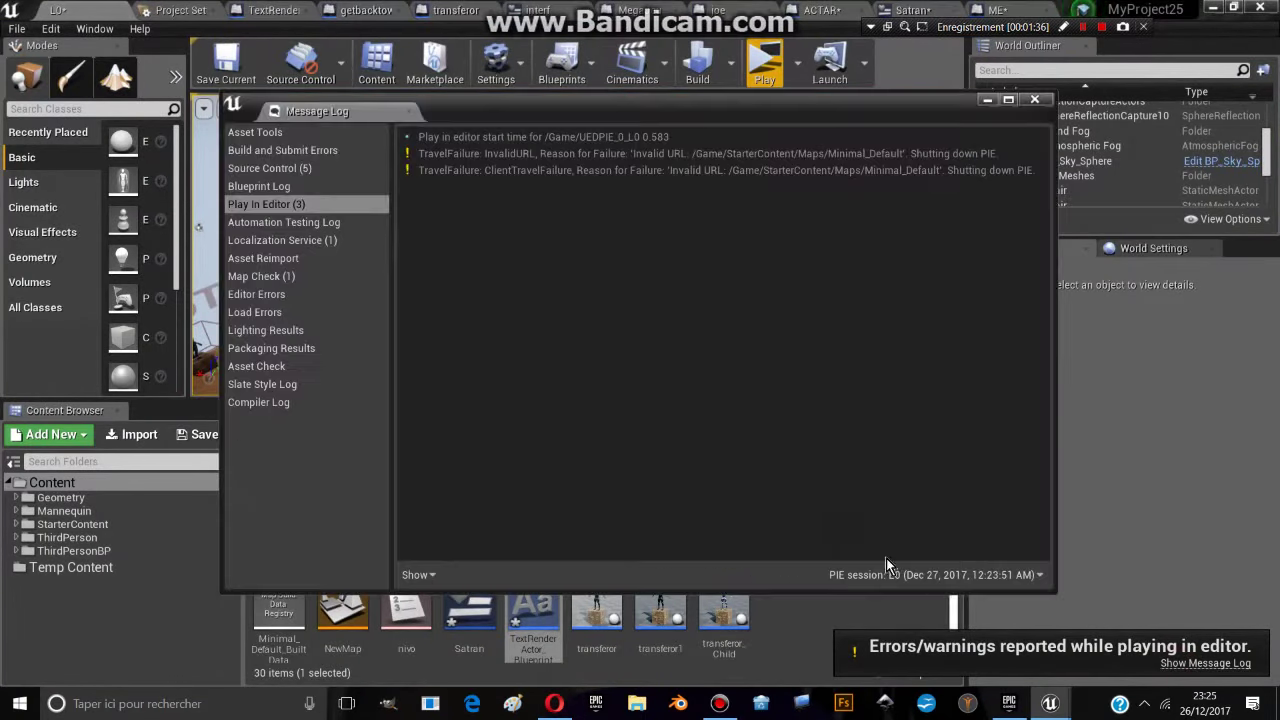
{"action": "left_click", "coordinate": [1034, 99]}
{"action": "left_click_drag", "start_coordinate": [523, 251], "coordinate": [522, 385]}
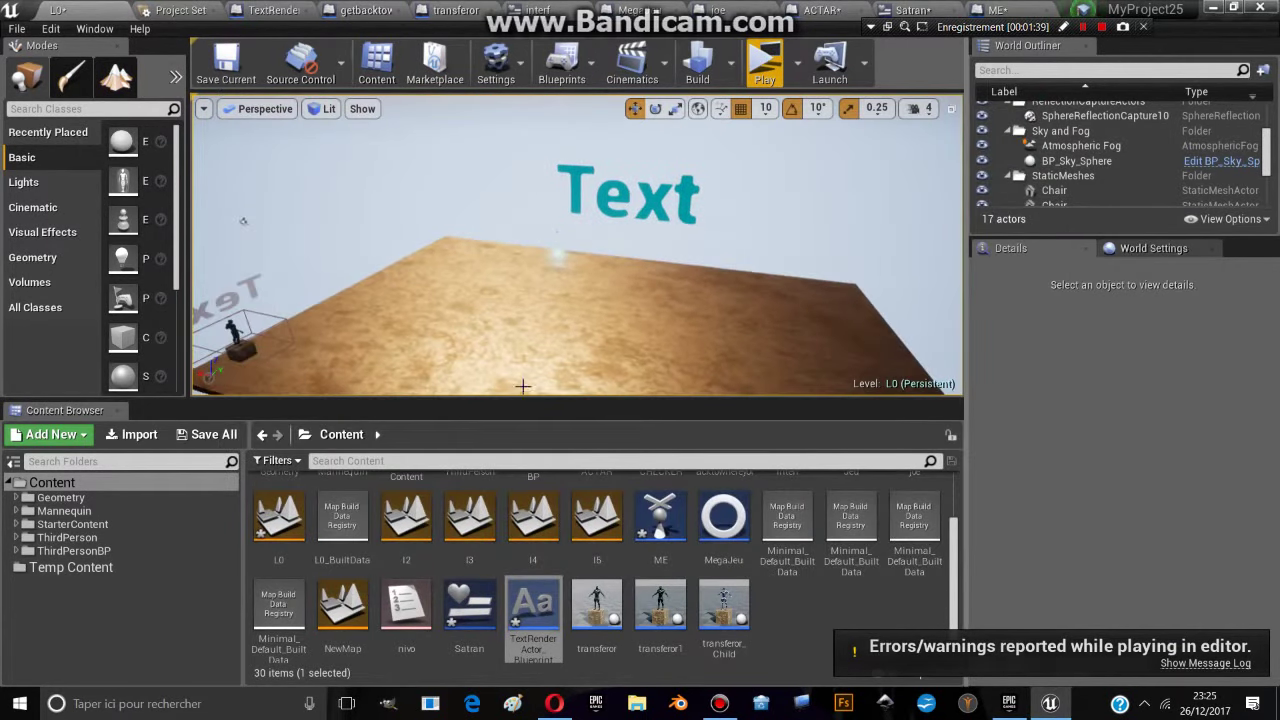
Select the transferor4 actor (Nivo l2) and enlarge the Content Browser asset list
{"action": "left_click_drag", "start_coordinate": [518, 518], "coordinate": [520, 500]}
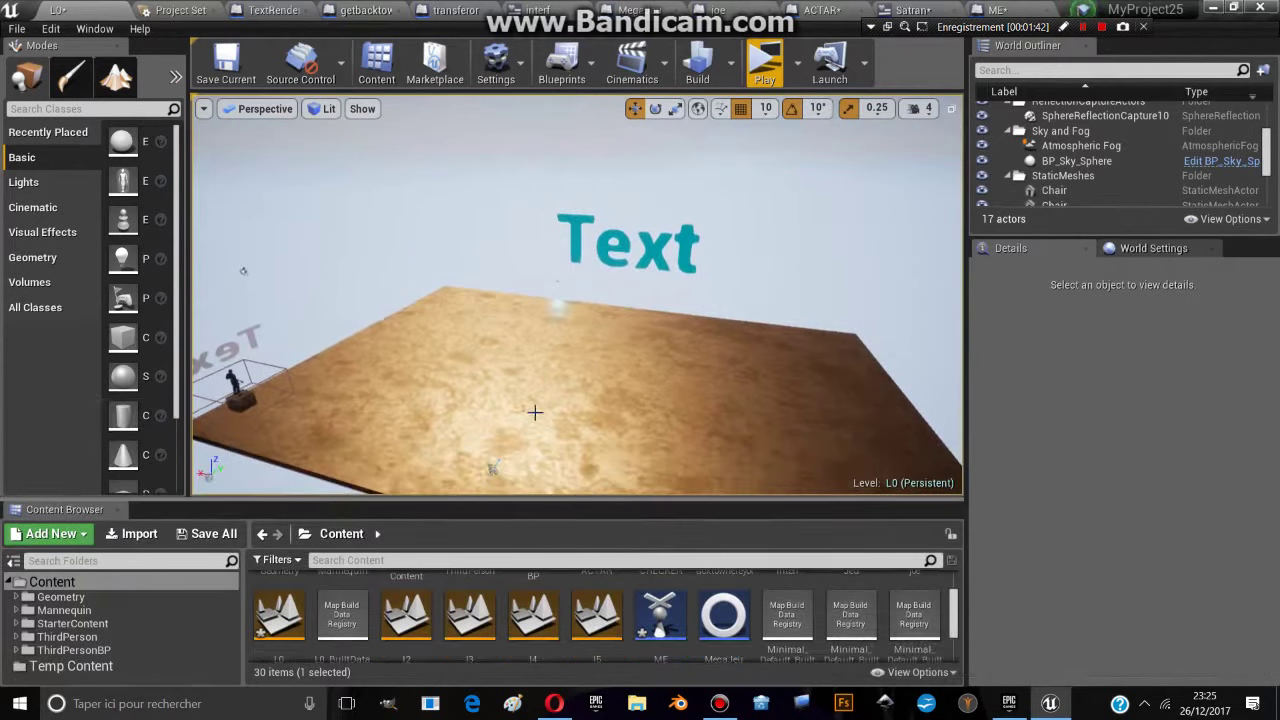
{"action": "left_click", "coordinate": [243, 396]}
{"action": "left_click_drag", "start_coordinate": [659, 401], "coordinate": [666, 489]}
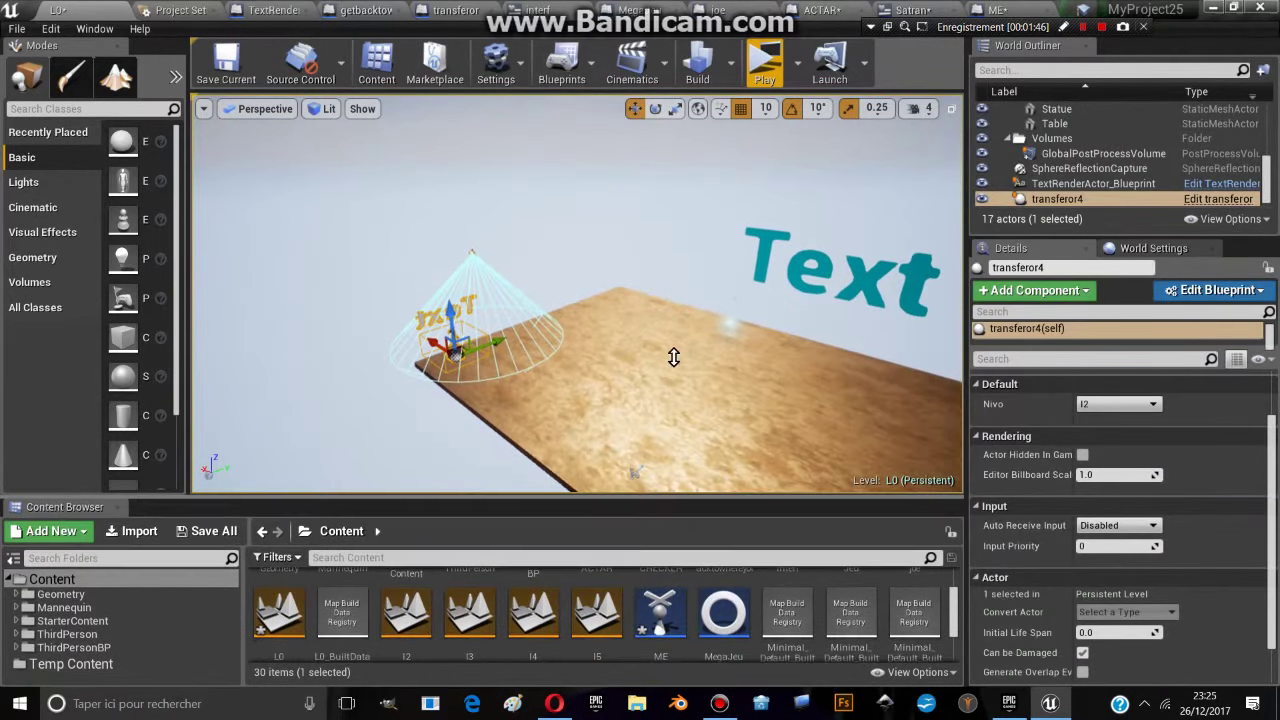
{"action": "left_click_drag", "start_coordinate": [578, 498], "coordinate": [580, 295]}
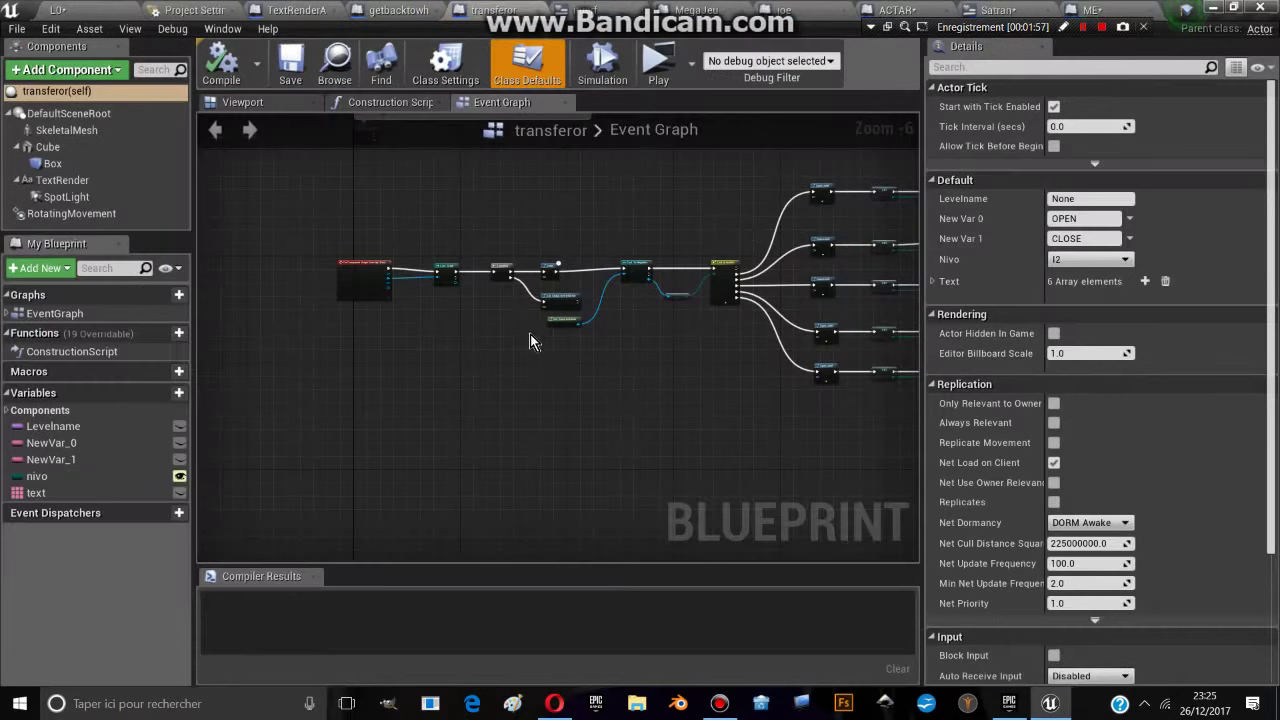
Inspect the transferor Event Graph's Cast To MegaJeu, Open Level and SET nodes
{"action": "right_click_drag", "start_coordinate": [530, 341], "coordinate": [502, 347]}
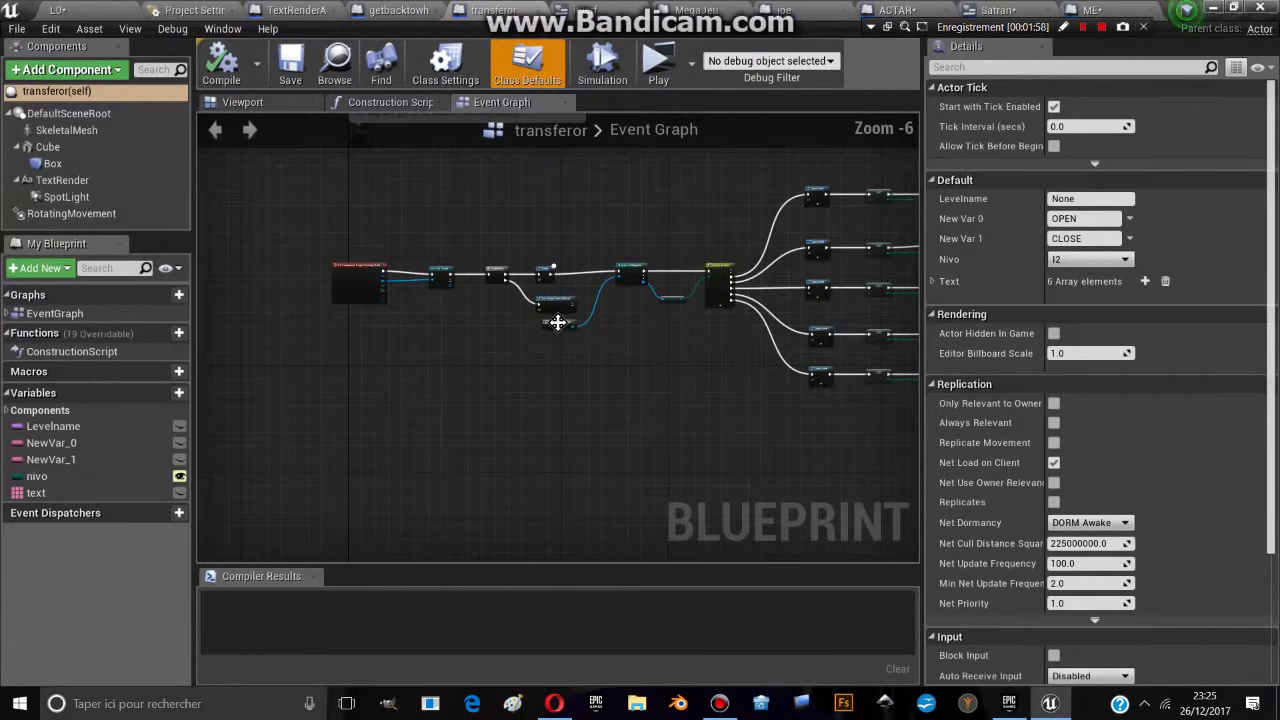
{"action": "scroll", "coordinate": [409, 311], "scroll_direction": "up", "scroll_amount": 4}
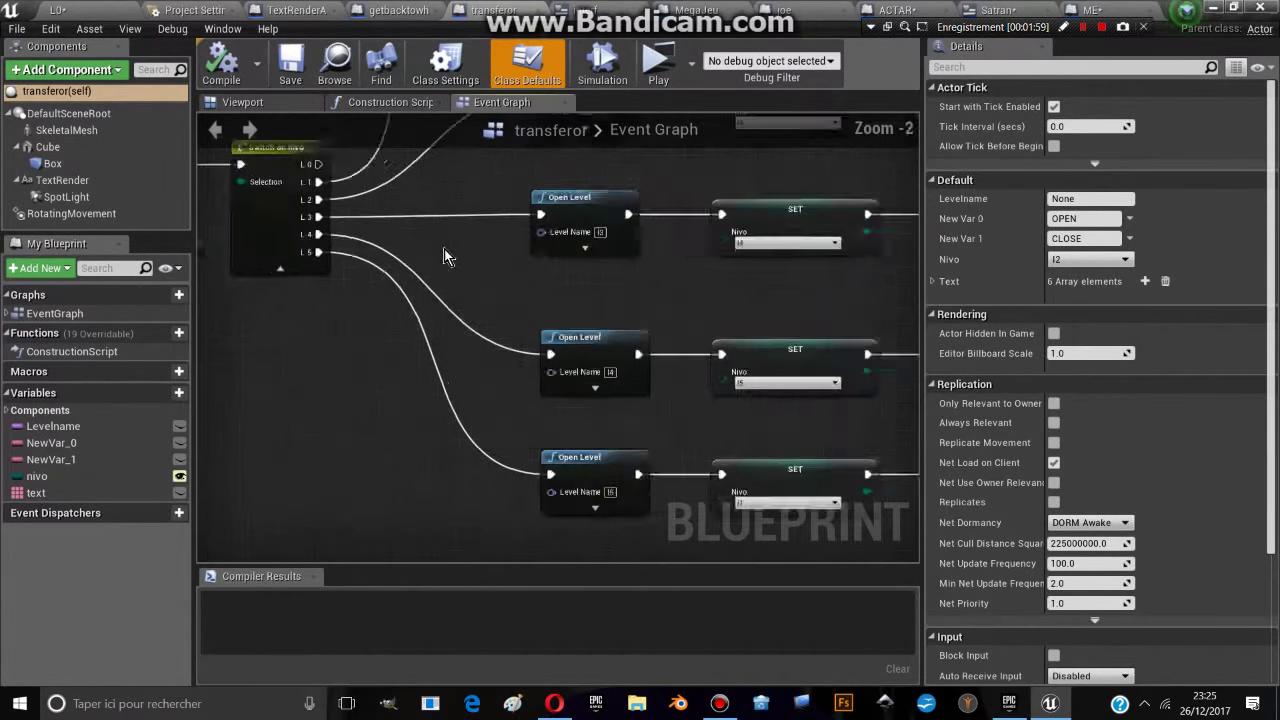
{"action": "scroll", "coordinate": [537, 370], "scroll_direction": "up", "scroll_amount": 1}
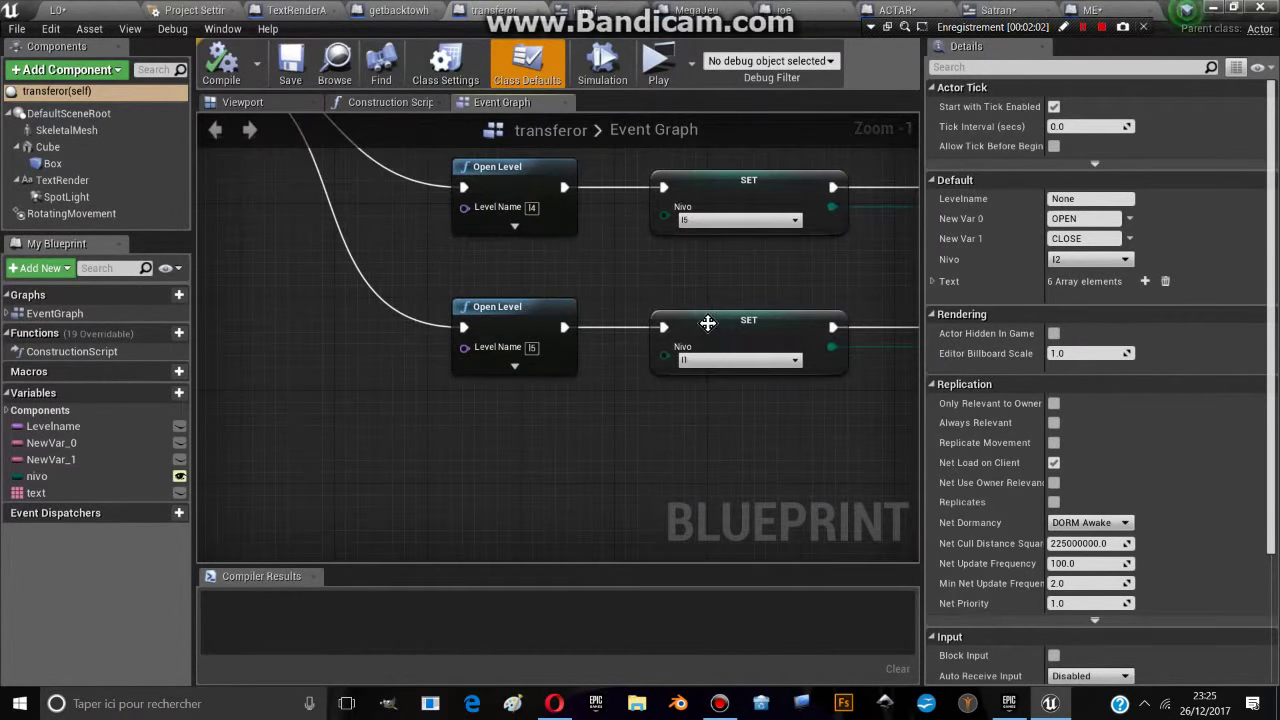
{"action": "right_click_drag", "start_coordinate": [658, 332], "coordinate": [616, 338]}
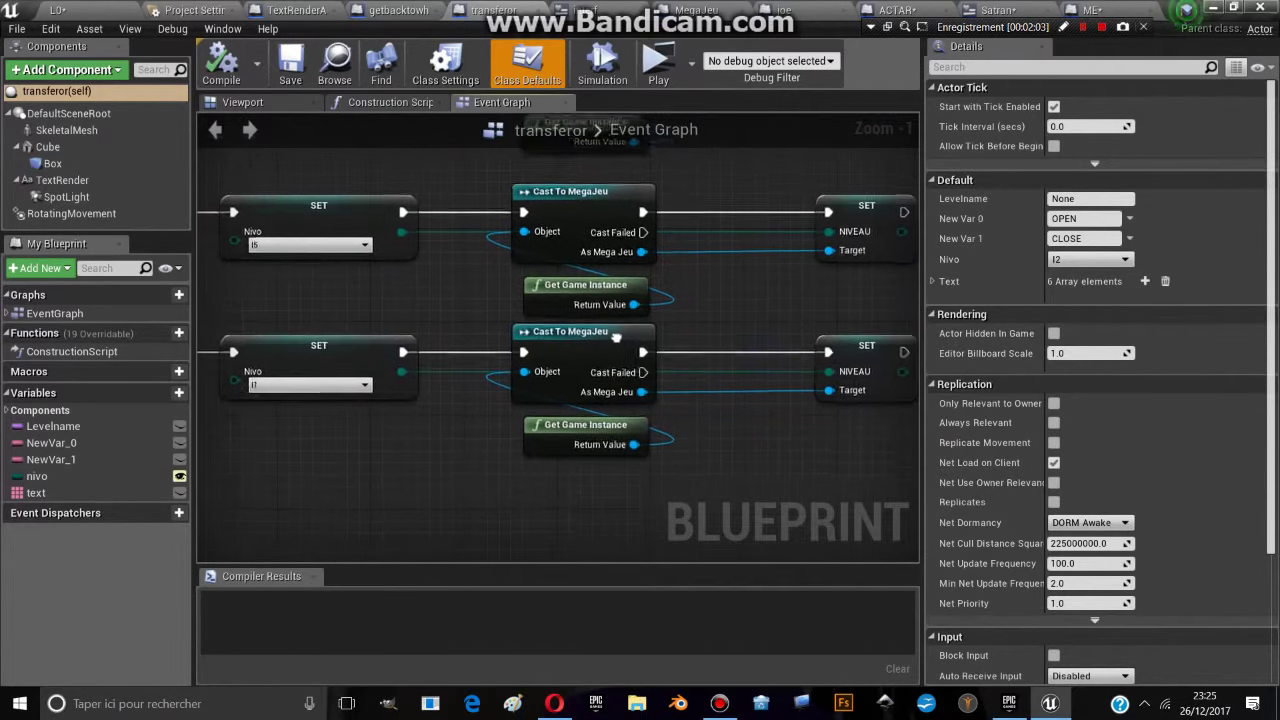
{"action": "right_click_drag", "start_coordinate": [521, 327], "coordinate": [681, 417]}
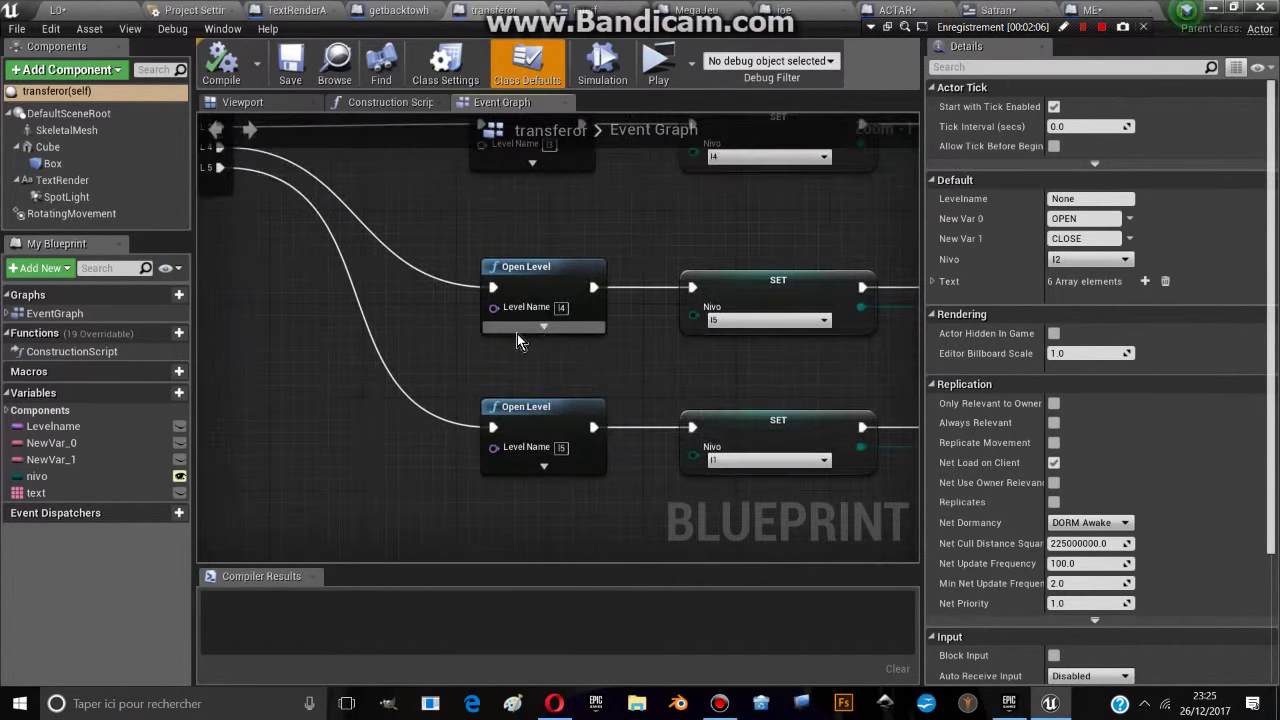
Check the Switch on nivo outputs and launch a Standalone Game preview
{"action": "mouse_move", "coordinate": [500, 318]}
{"action": "right_mouse_down"}
{"action": "mouse_move", "coordinate": [597, 451]}
{"action": "mouse_move", "coordinate": [526, 325]}
{"action": "mouse_move", "coordinate": [582, 328]}
{"action": "right_mouse_up"}
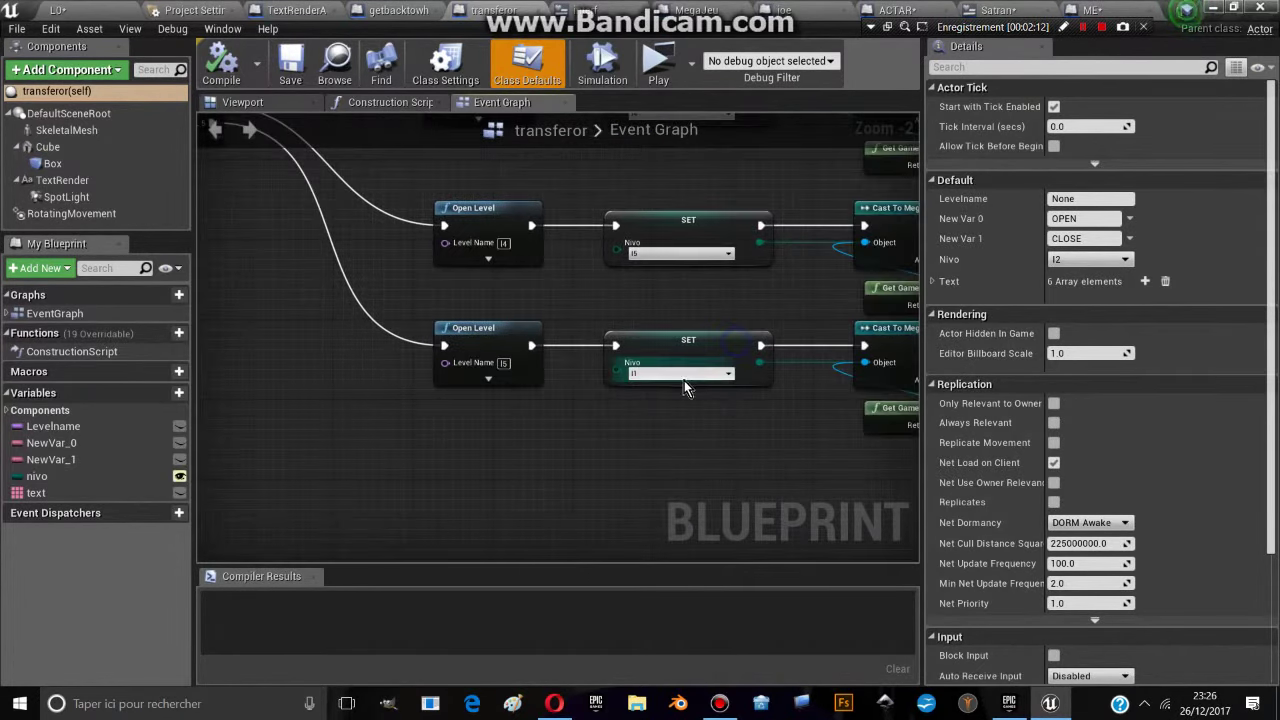
{"action": "right_click_drag", "start_coordinate": [582, 328], "coordinate": [590, 335]}
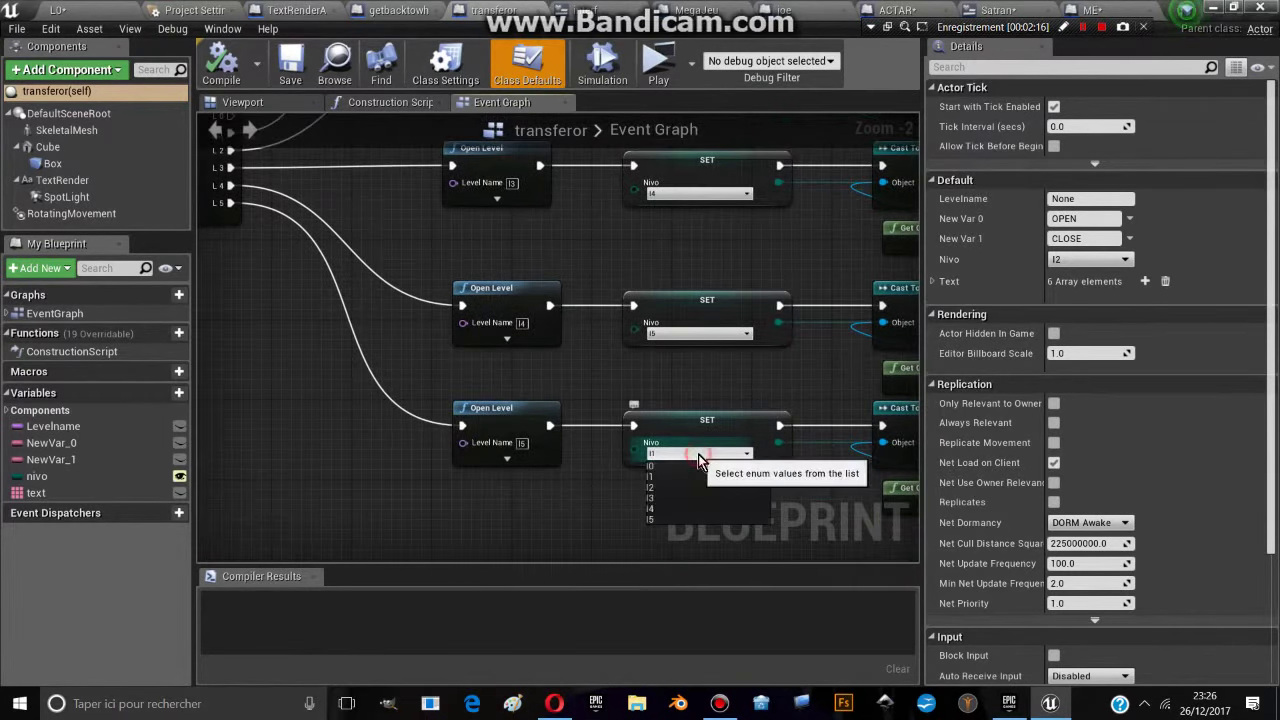
{"action": "right_click_drag", "start_coordinate": [461, 374], "coordinate": [416, 256]}
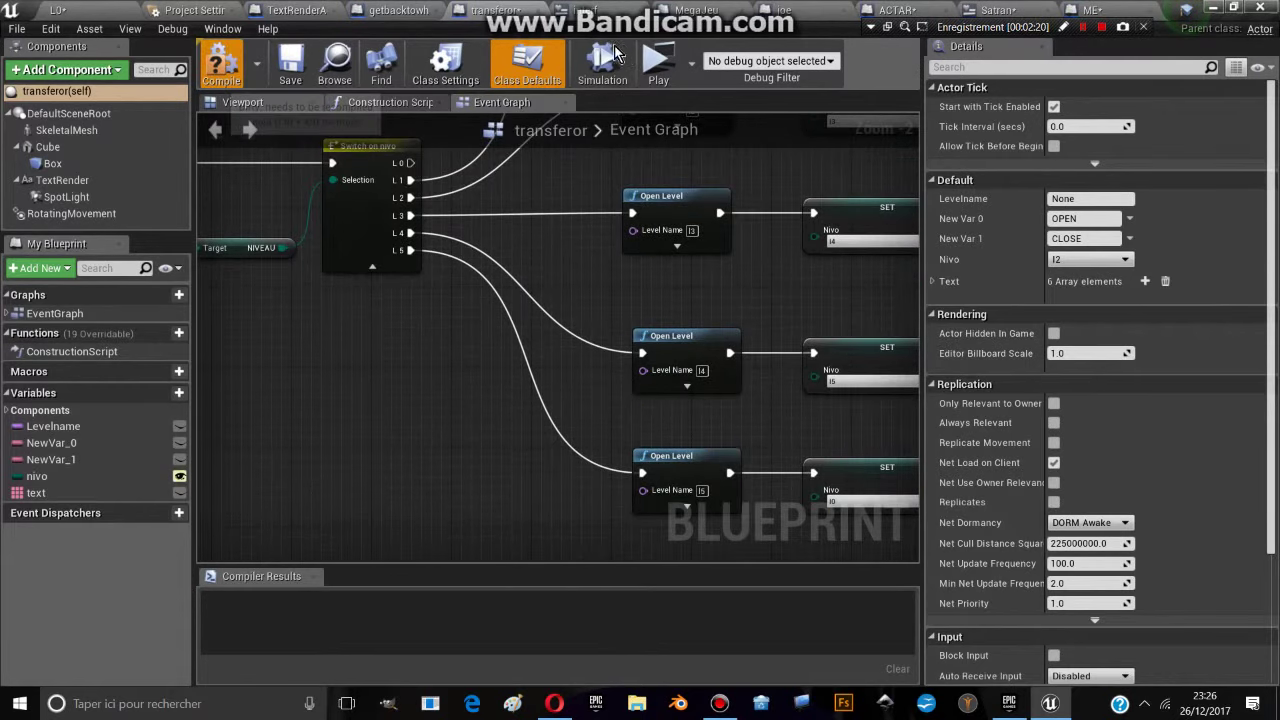
{"action": "left_click", "coordinate": [650, 82]}
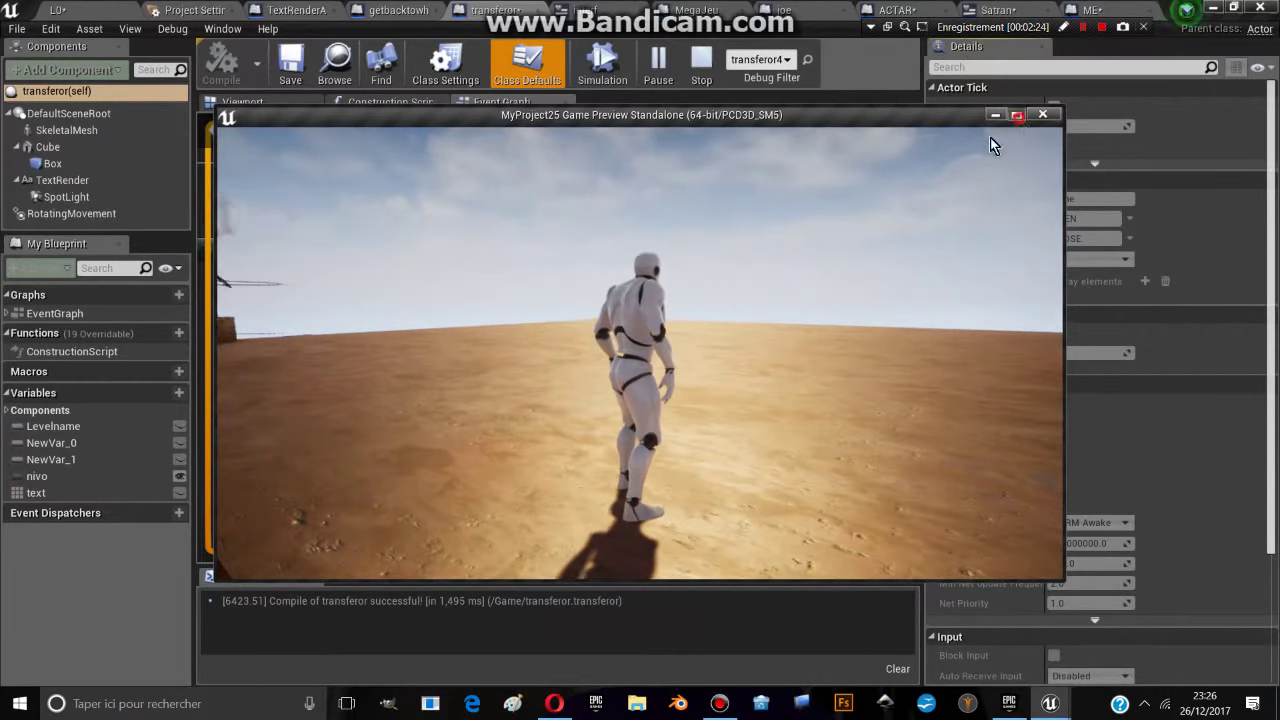
Maximize the preview and run to the floating boxes, jumping onto the first transfer box
{"action": "left_click", "coordinate": [1017, 114]}
{"action": "key", "text": "w"}
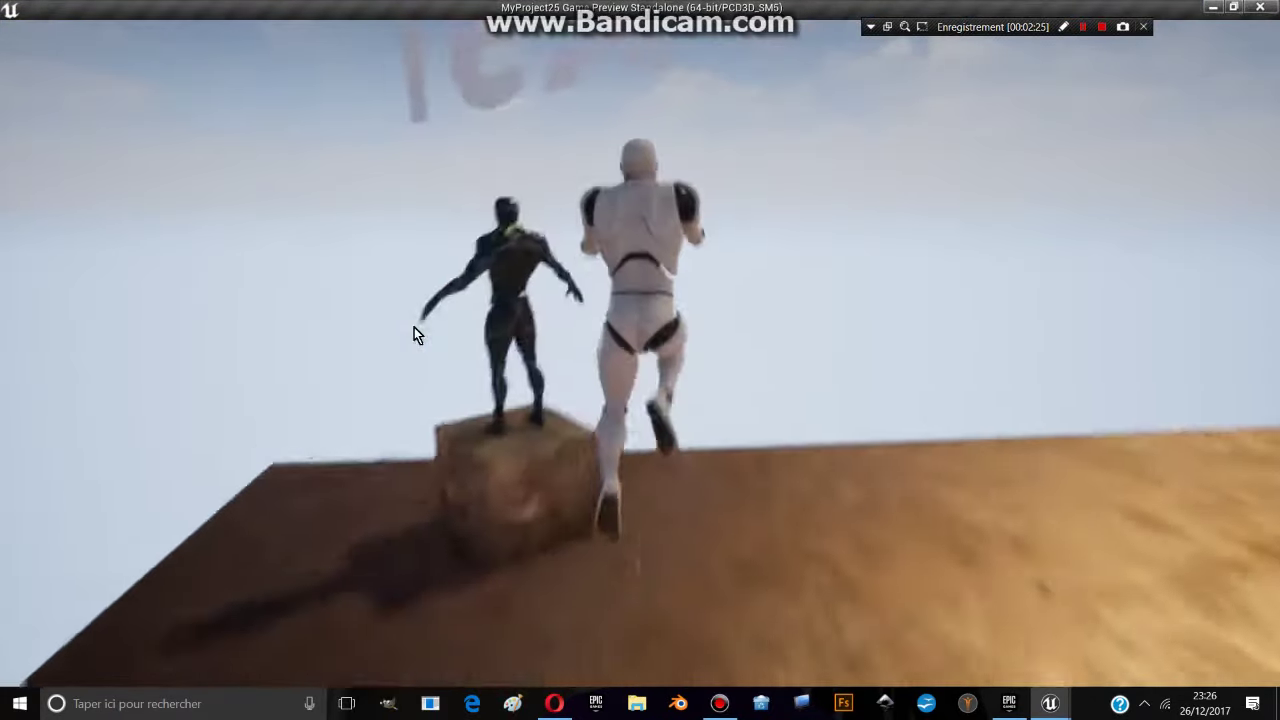
{"action": "key", "text": "w"}
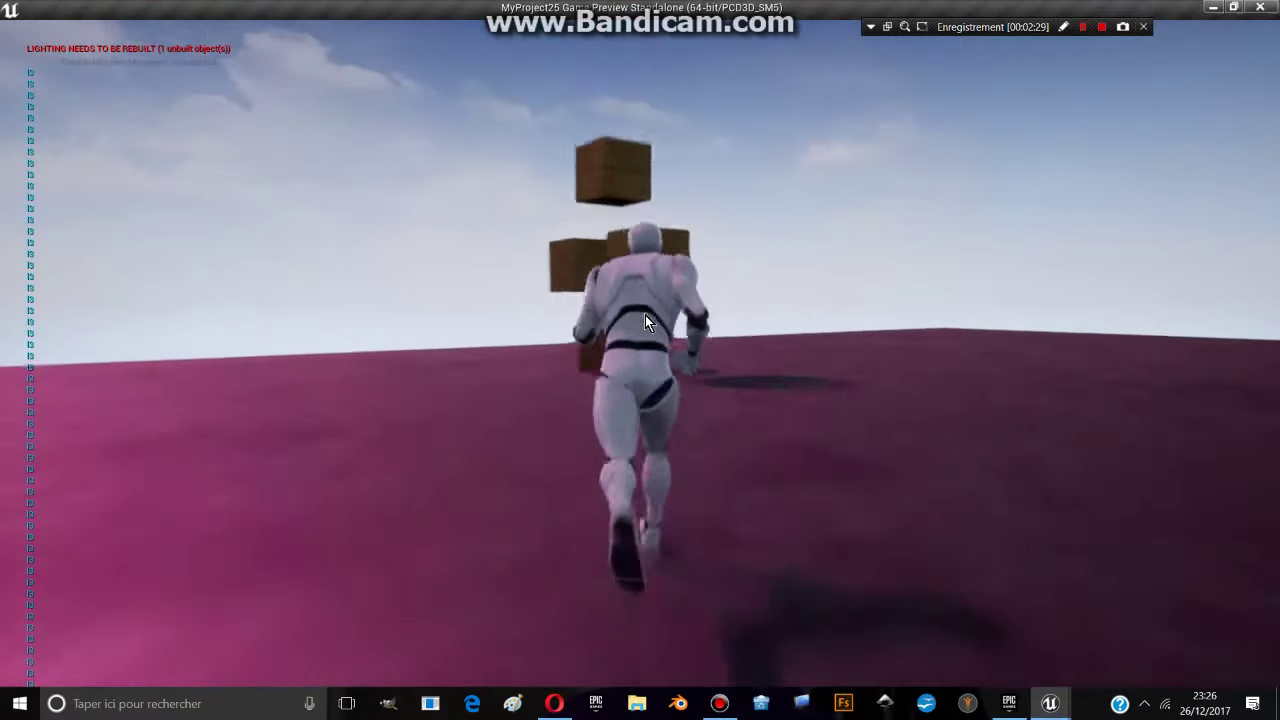
{"action": "key", "text": "space"}
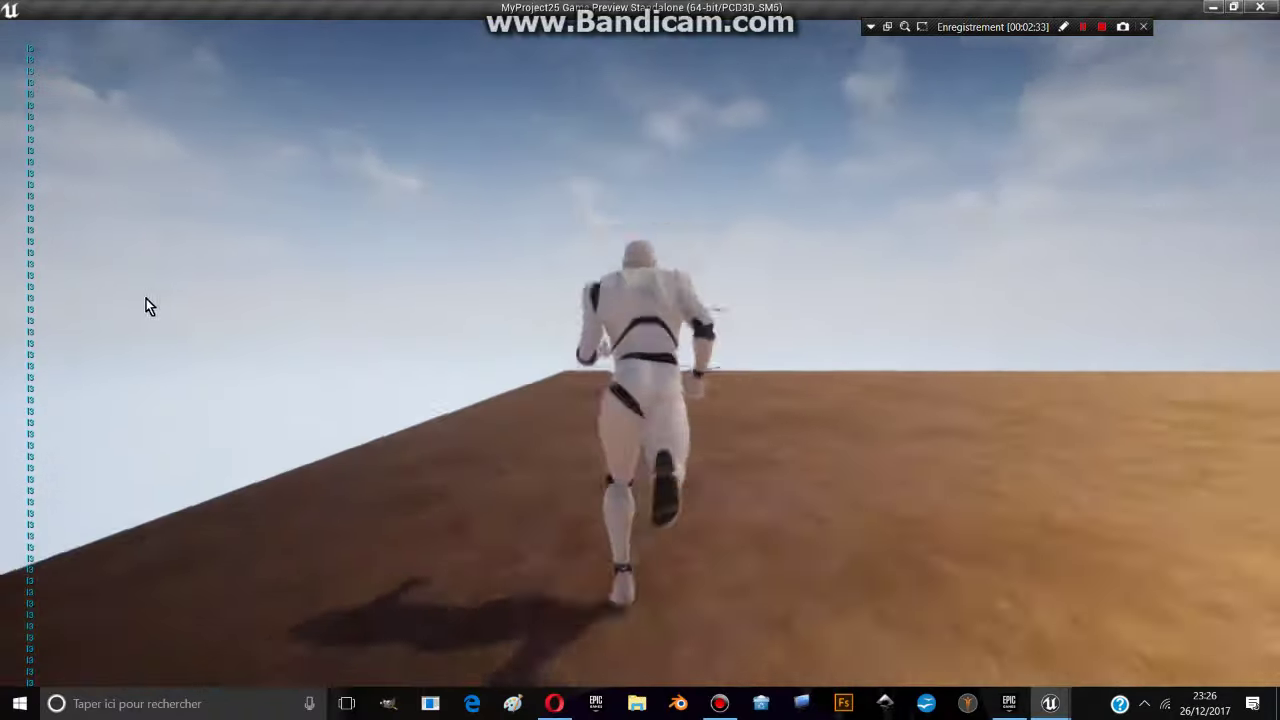
{"action": "key", "text": "space"}
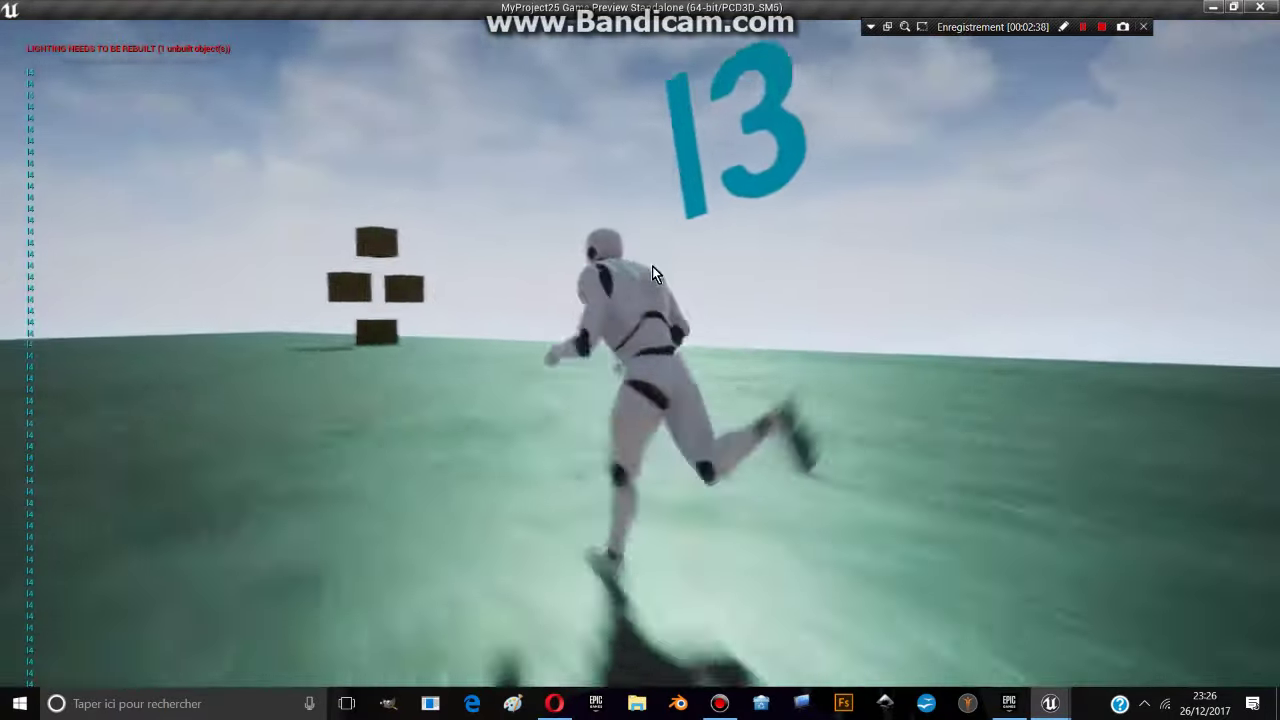
Keep running and jumping through the levels, leaping off the dark figure's box to transfer onward
{"action": "key", "text": "space"}
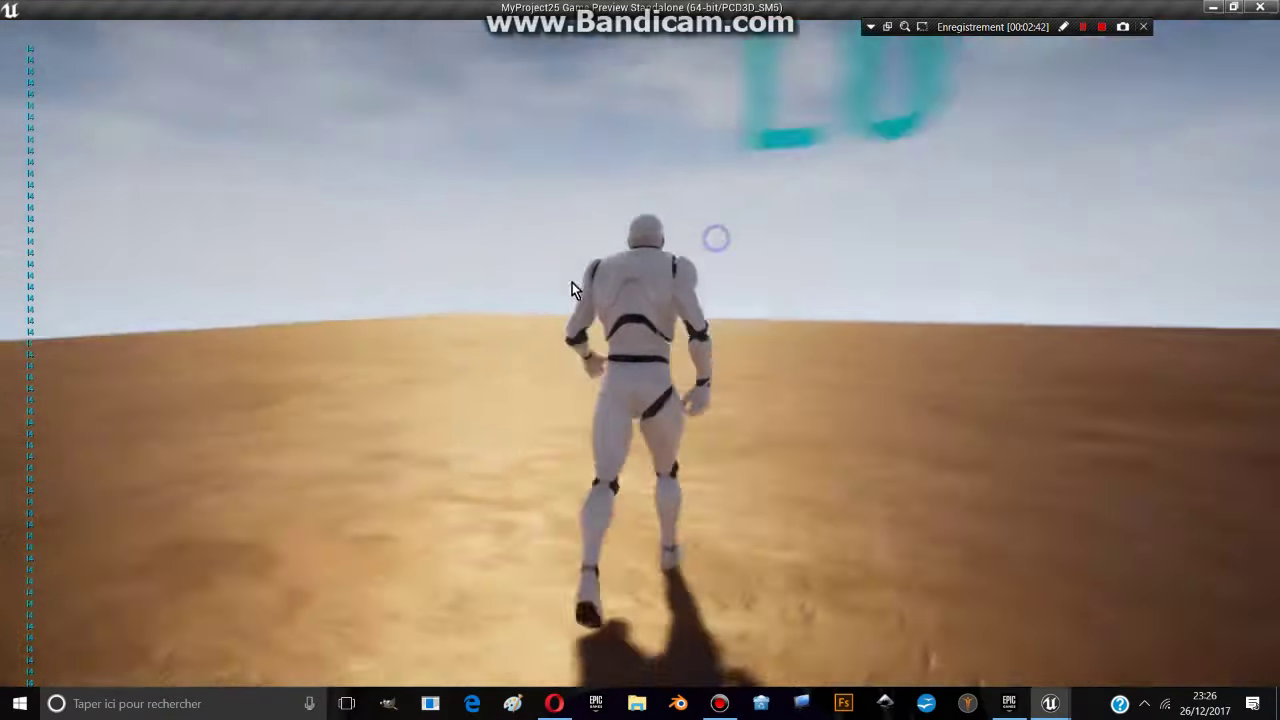
{"action": "key", "text": "space"}
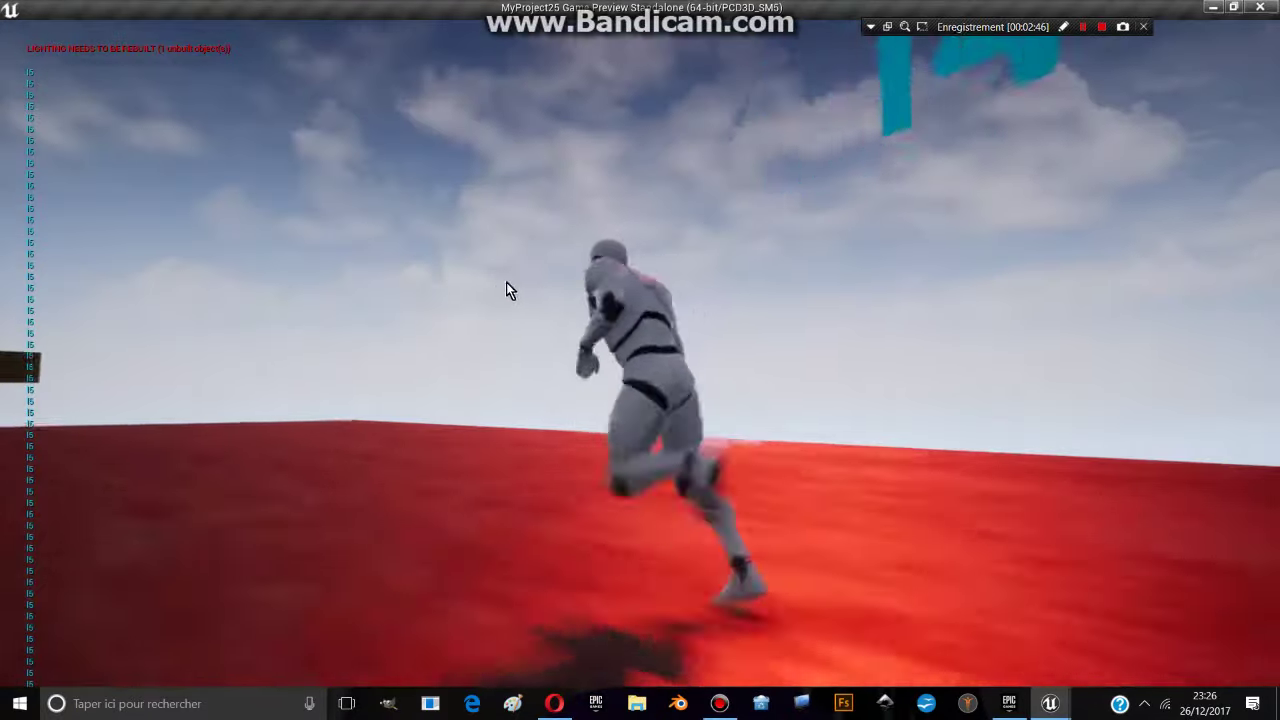
{"action": "key", "text": "s"}
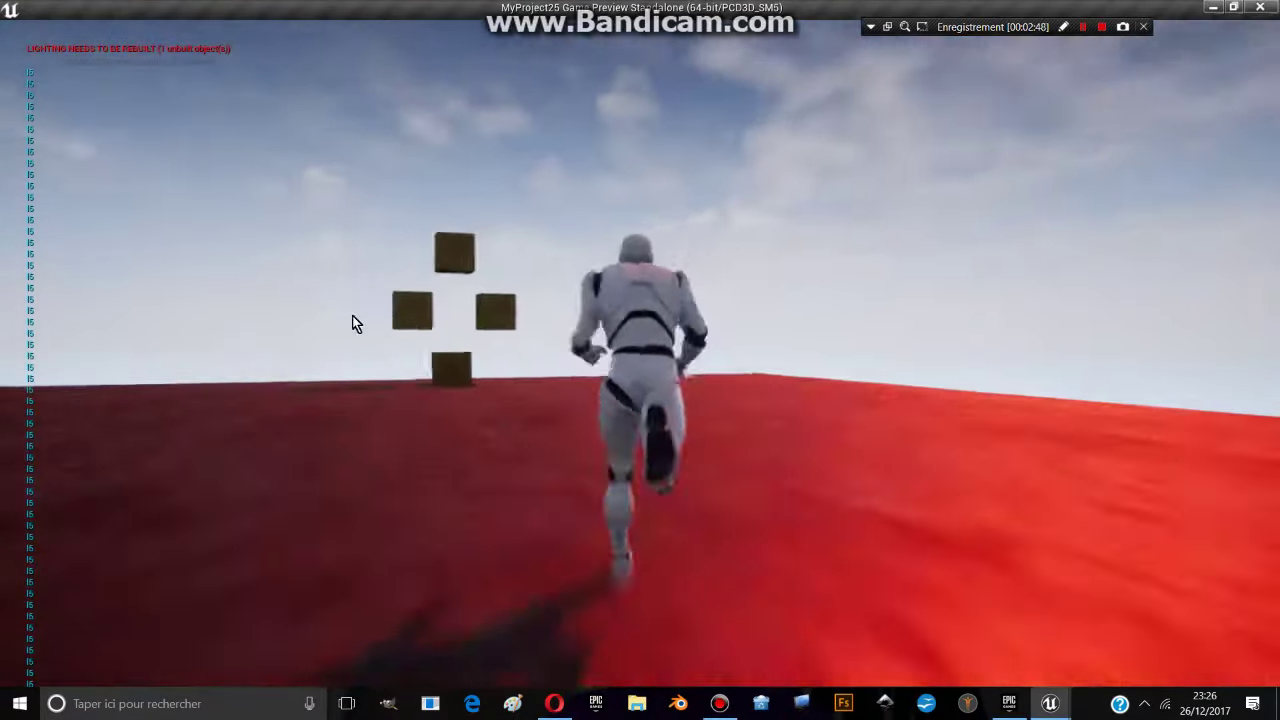
{"action": "key", "text": "space"}
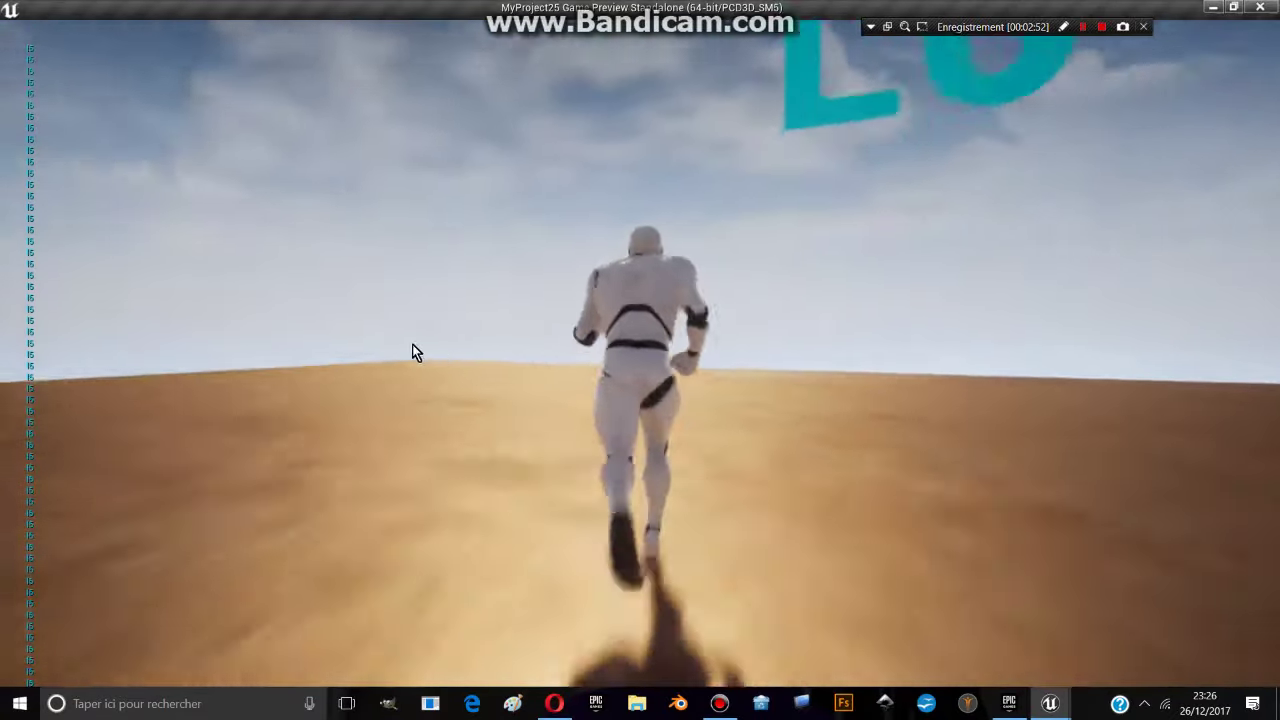
{"action": "key", "text": "a"}
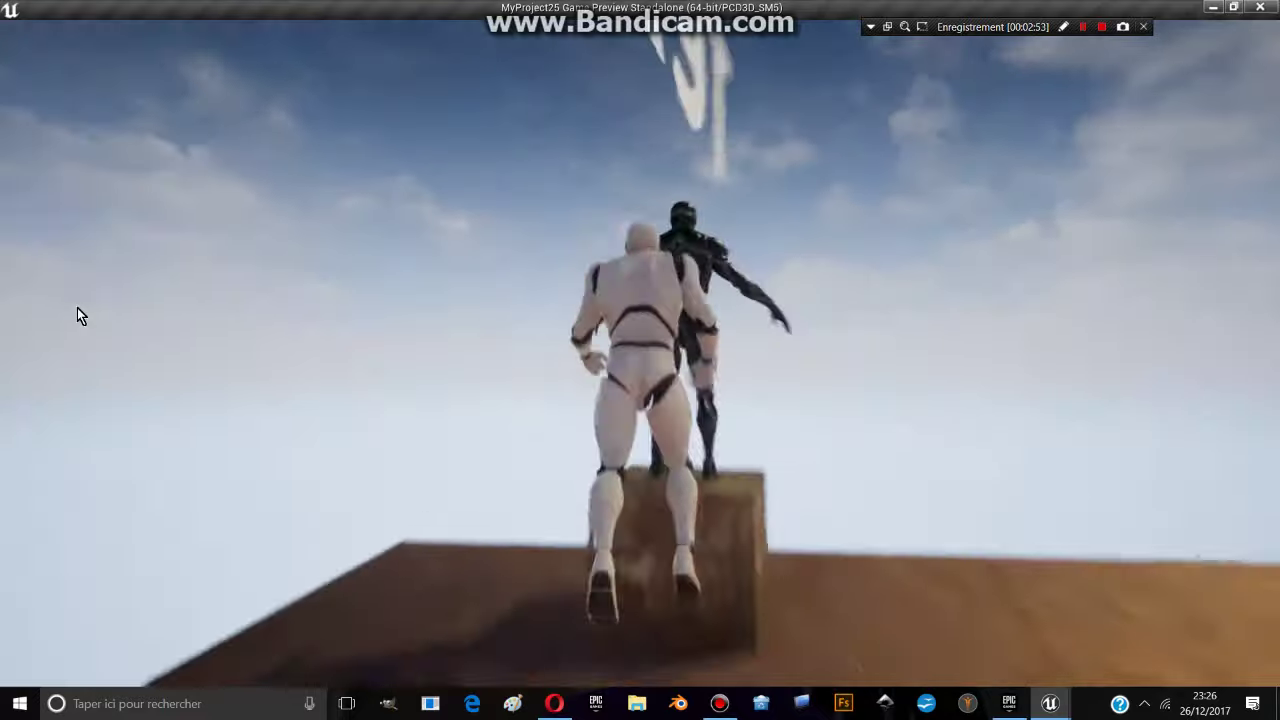
{"action": "key", "text": "space"}
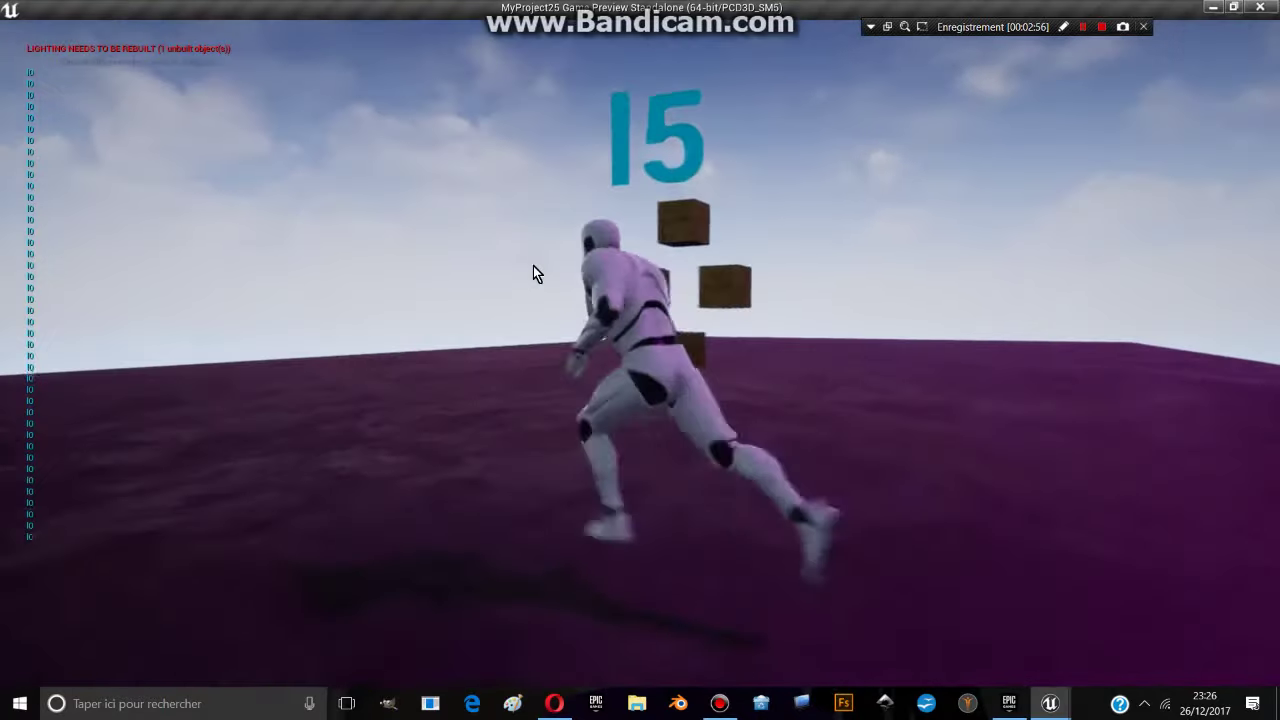
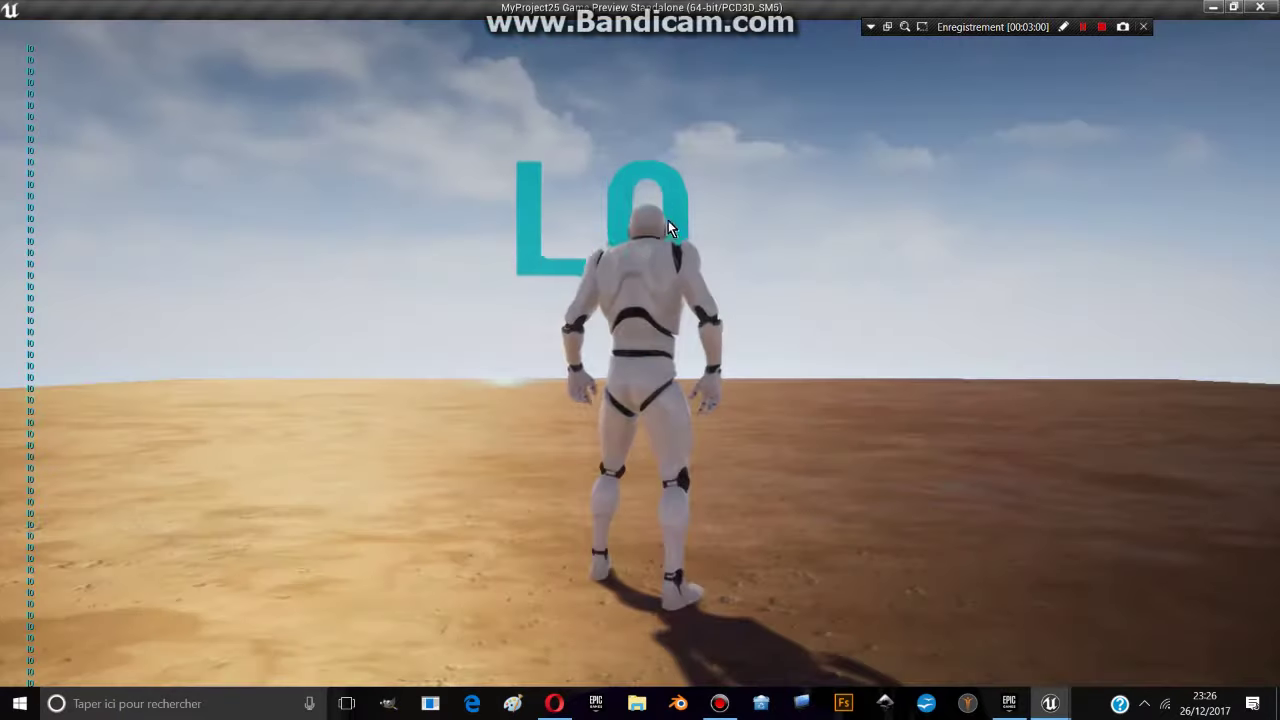
Test-play the level standalone: run forward, jump off the box, steer right, then exit with Esc
{"action": "key", "text": "w"}
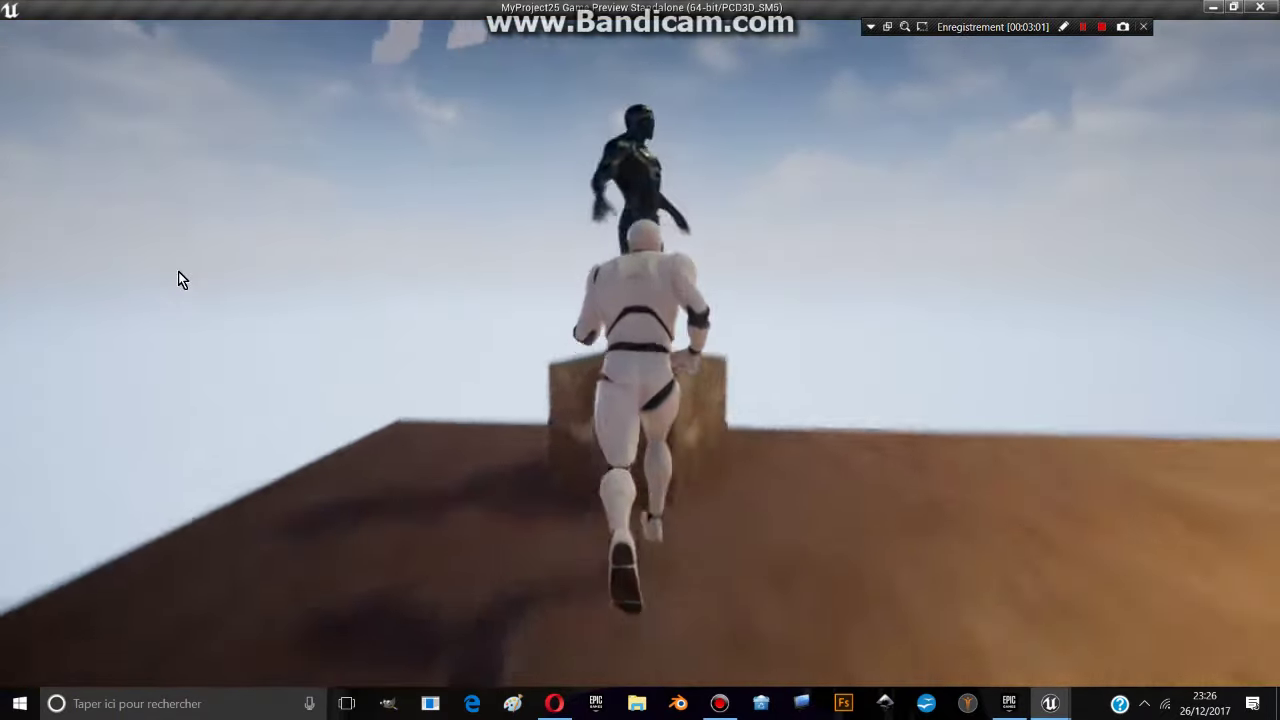
{"action": "key", "text": "space"}
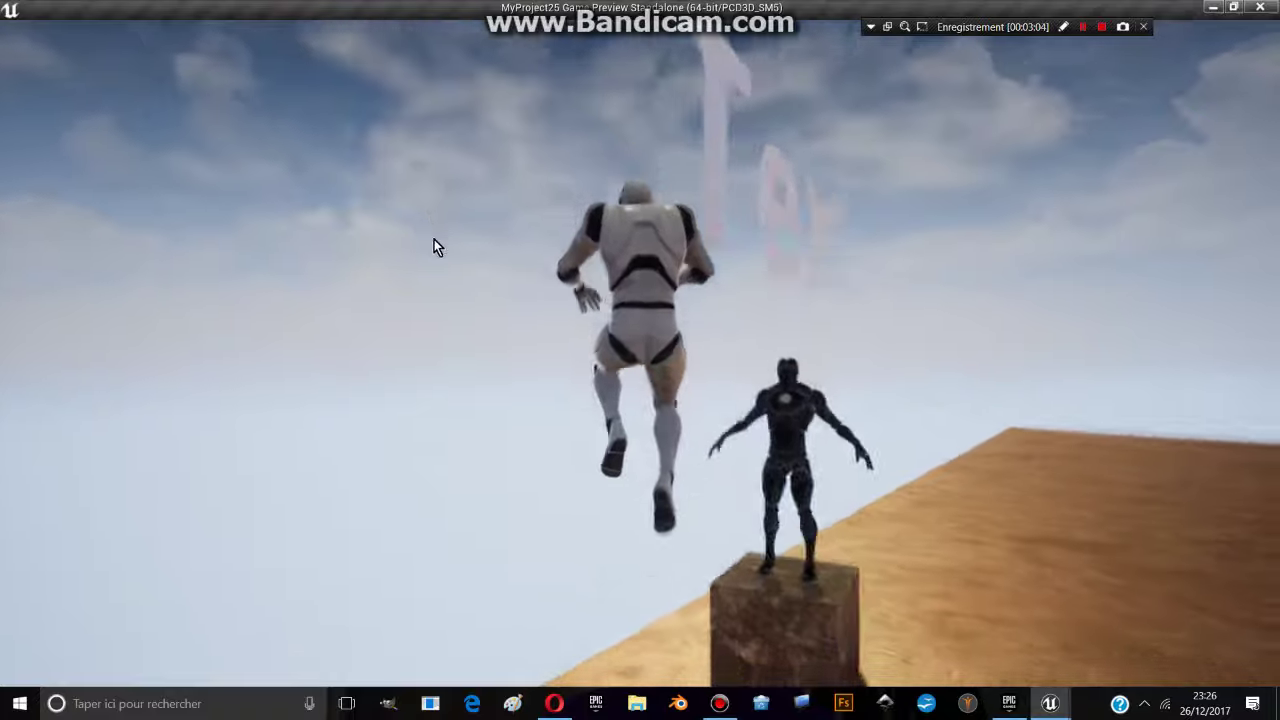
{"action": "key", "text": "d"}
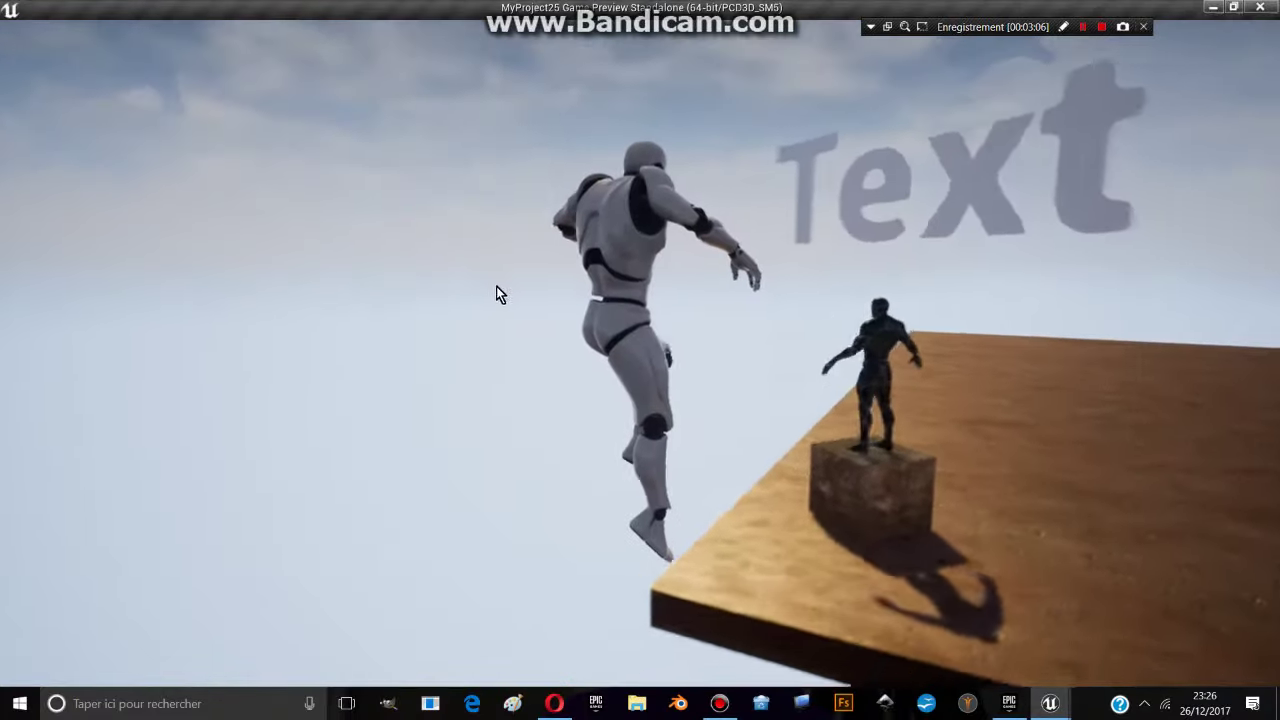
{"action": "key", "text": "space"}
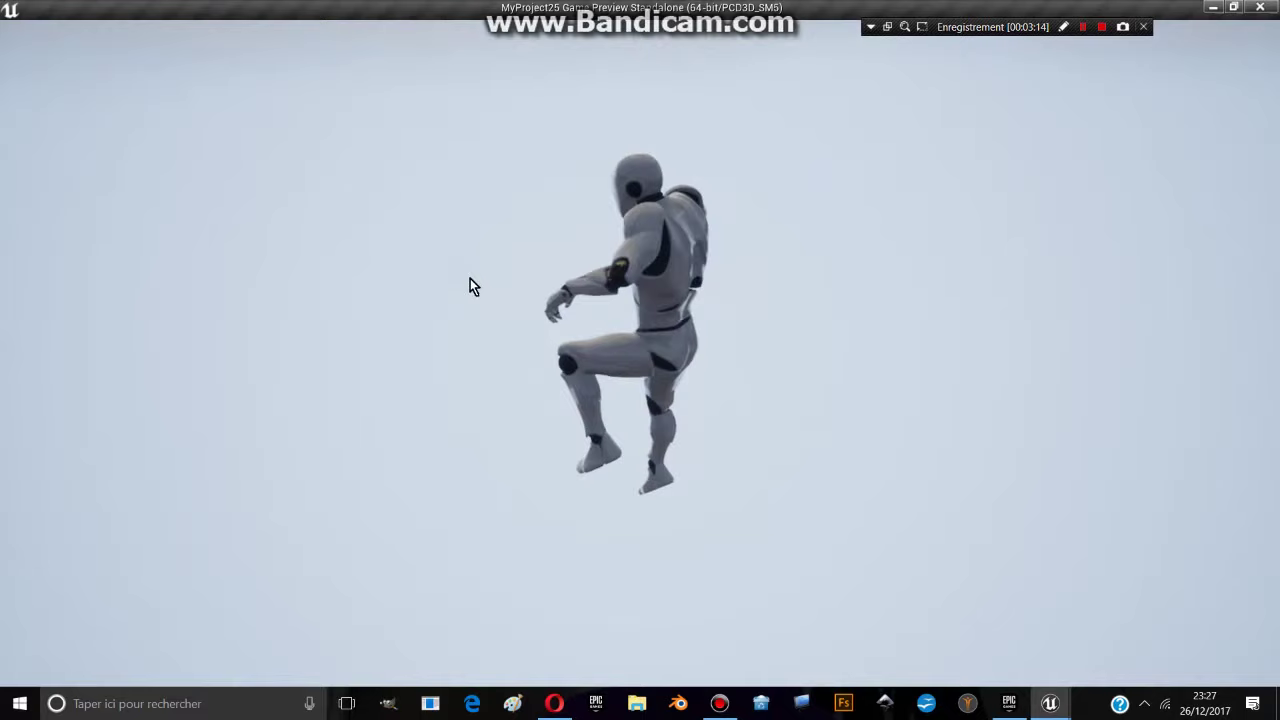
{"action": "left_click", "coordinate": [455, 277]}
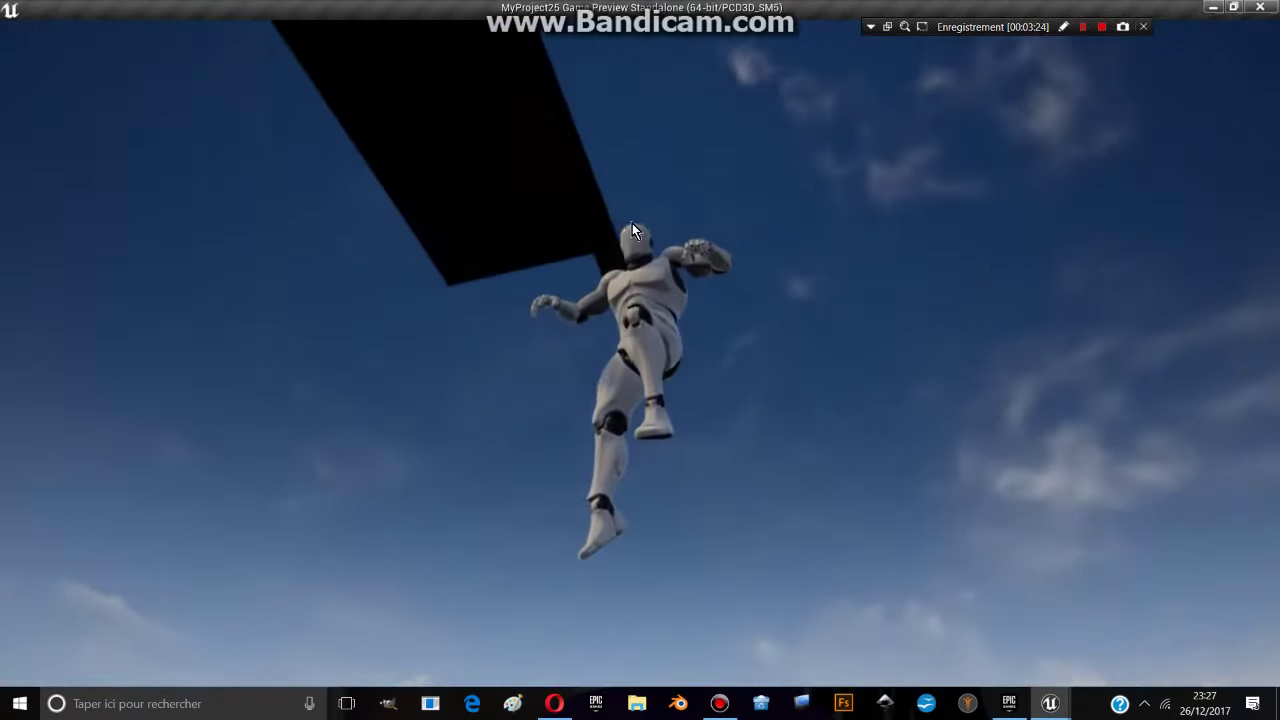
{"action": "key", "text": "Escape"}
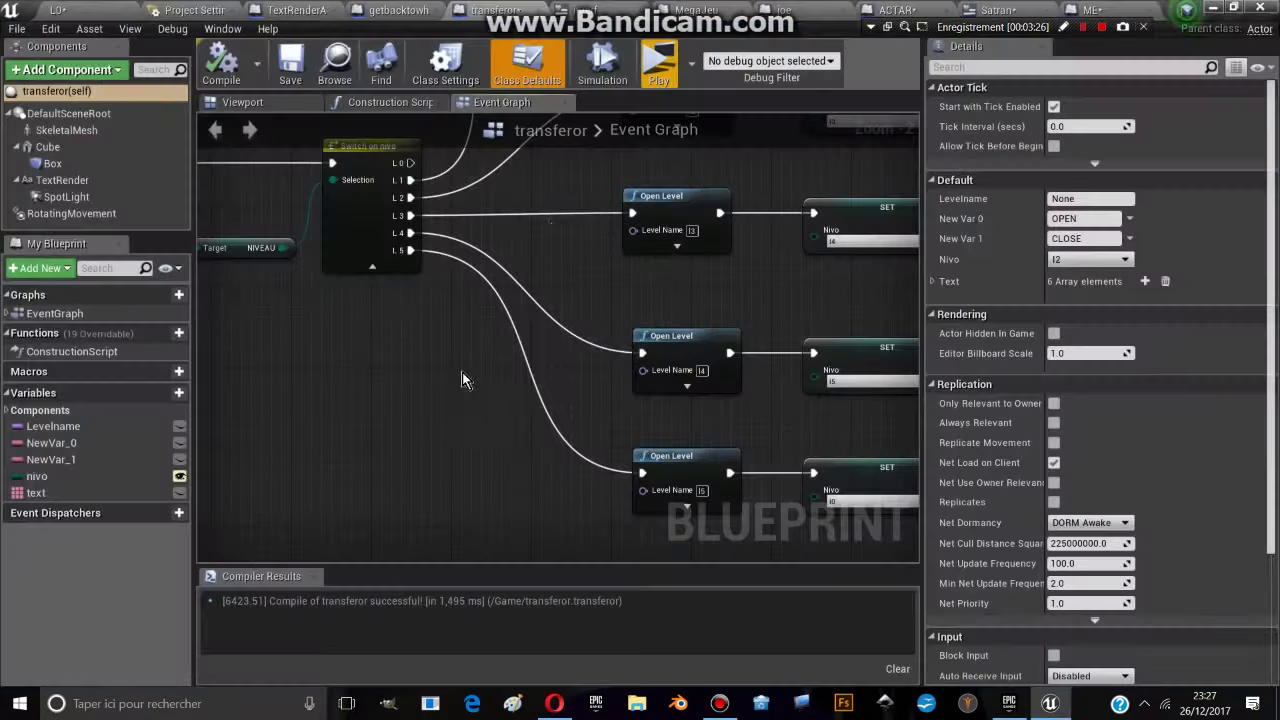
Set the Nivo value on the SET node after Open Level l5 to l1, then return to L0
{"action": "scroll", "coordinate": [530, 365], "scroll_direction": "down", "scroll_amount": 3}
{"action": "scroll", "coordinate": [464, 294], "scroll_direction": "up", "scroll_amount": 1}
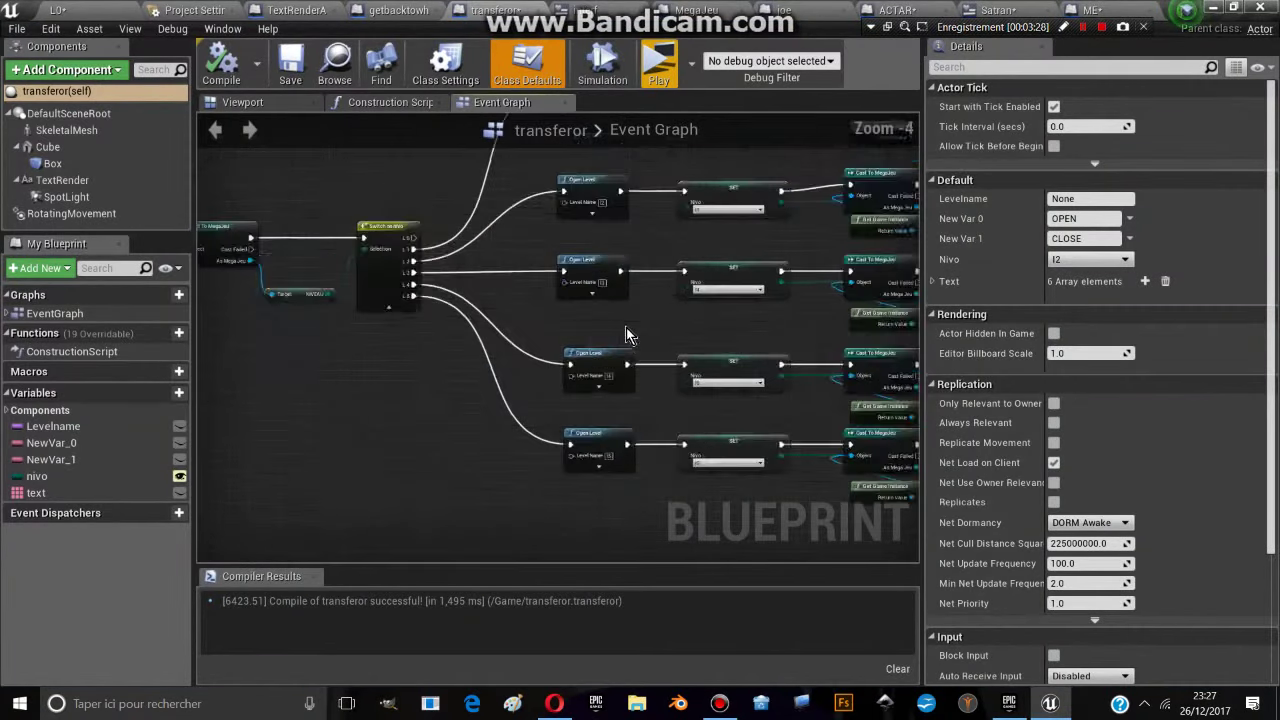
{"action": "scroll", "coordinate": [464, 294], "scroll_direction": "up", "scroll_amount": 2}
{"action": "right_click_drag", "start_coordinate": [464, 294], "coordinate": [320, 144]}
{"action": "scroll", "coordinate": [650, 388], "scroll_direction": "up", "scroll_amount": 2}
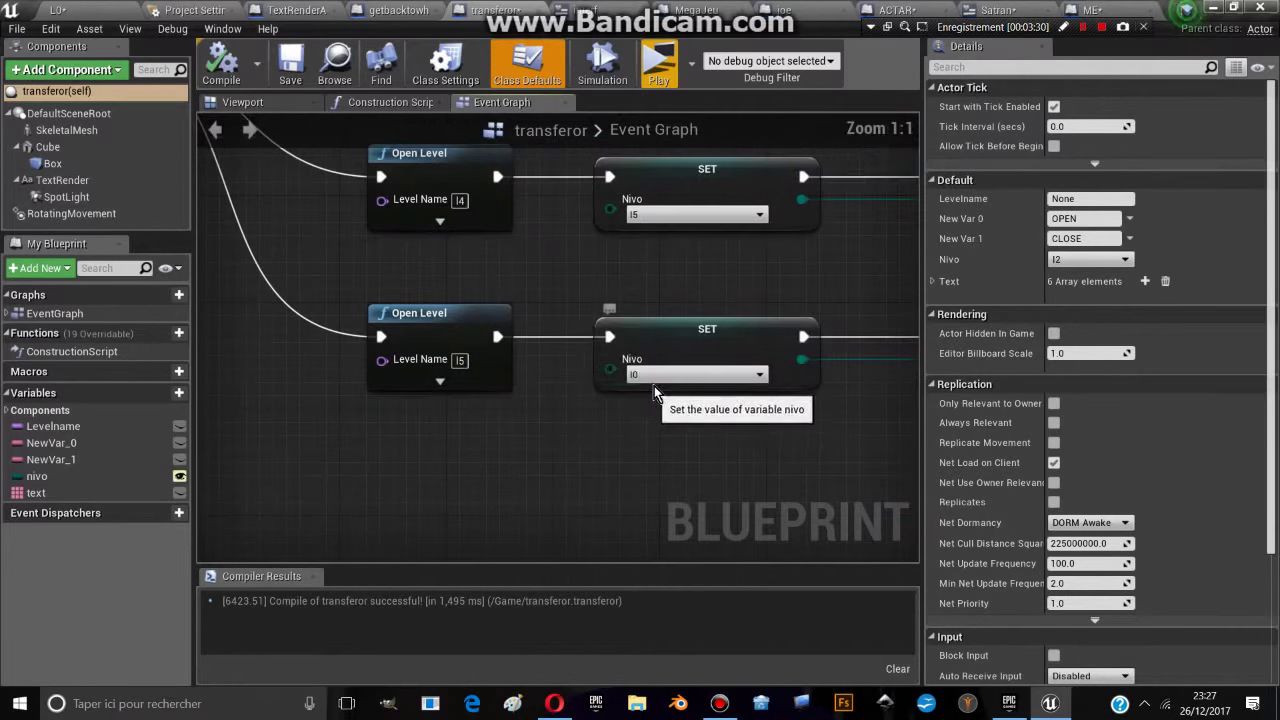
{"action": "scroll", "coordinate": [417, 340], "scroll_direction": "down", "scroll_amount": 2}
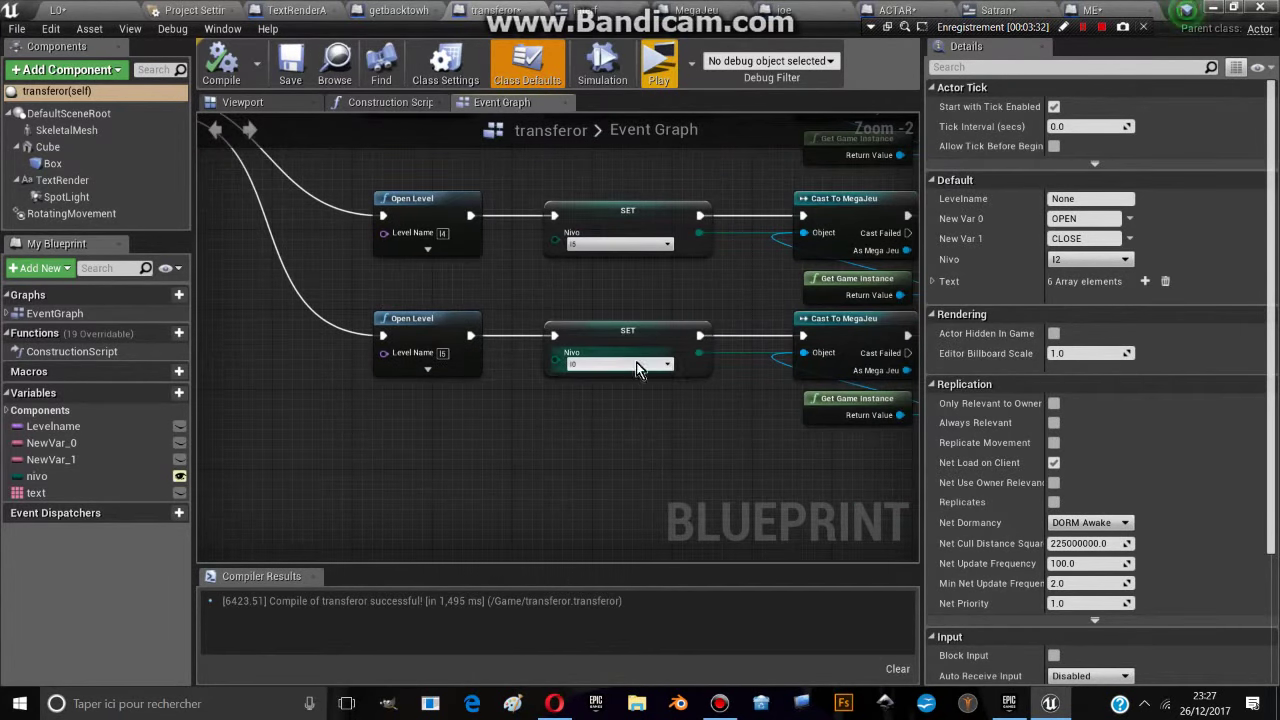
{"action": "mouse_move", "coordinate": [490, 281]}
{"action": "right_mouse_down"}
{"action": "mouse_move", "coordinate": [483, 434]}
{"action": "mouse_move", "coordinate": [618, 444]}
{"action": "right_mouse_up"}
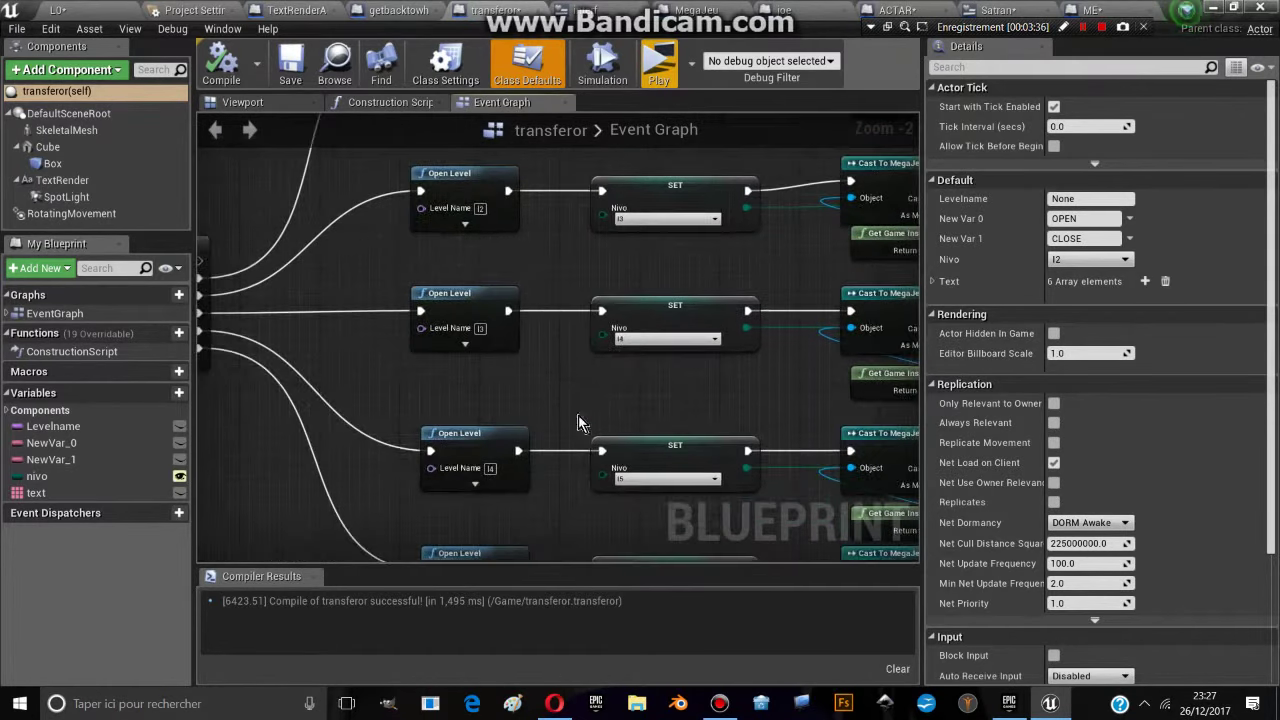
{"action": "left_click", "coordinate": [618, 431]}
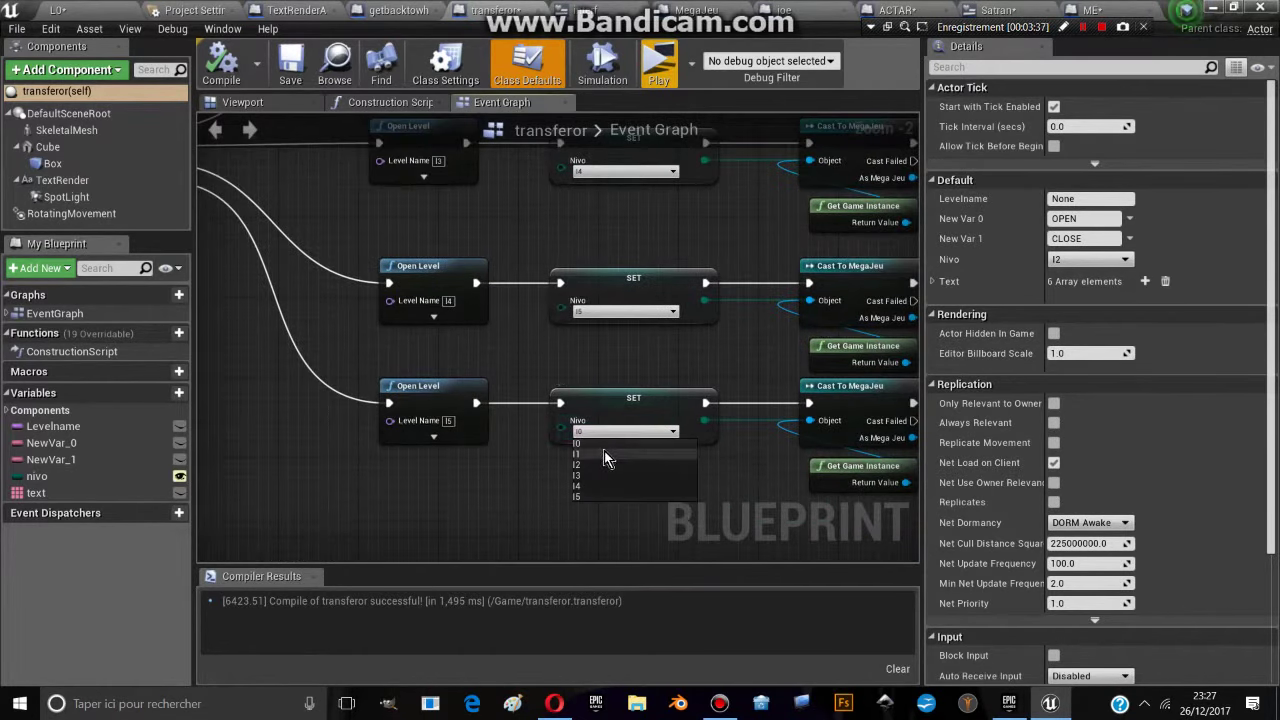
{"action": "left_click", "coordinate": [605, 451]}
{"action": "right_click_drag", "start_coordinate": [395, 359], "coordinate": [533, 396]}
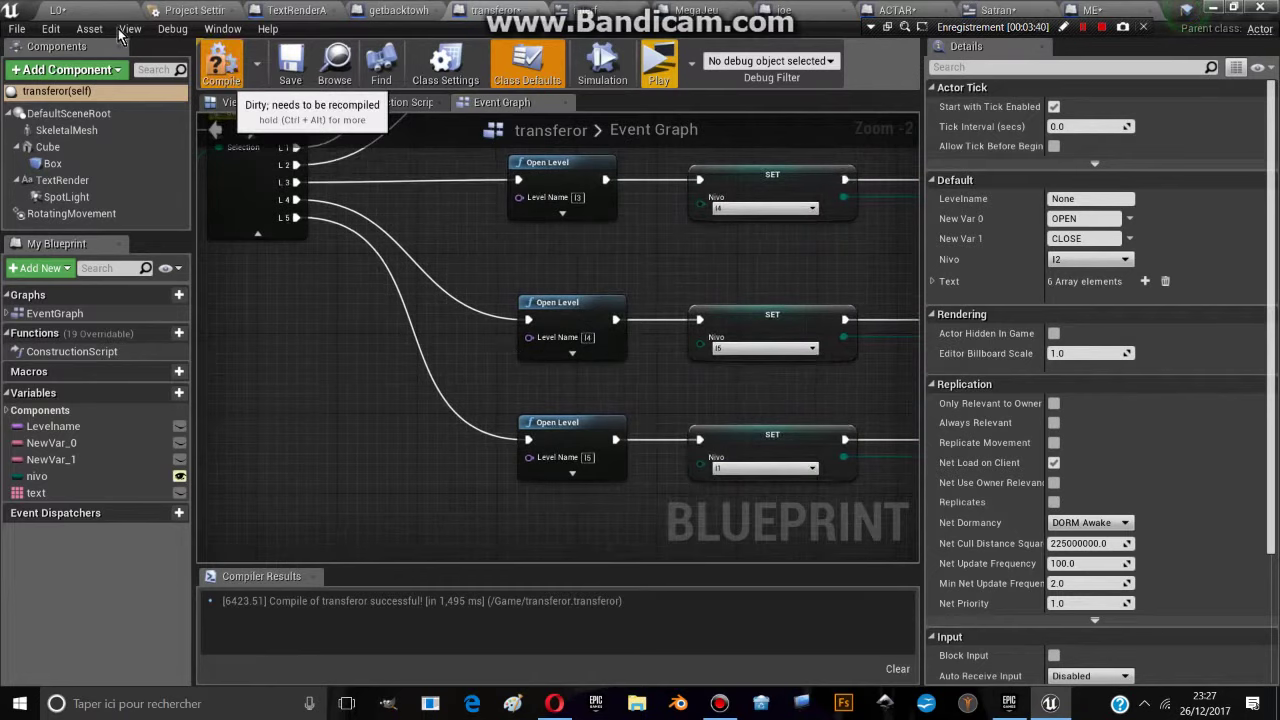
{"action": "left_click", "coordinate": [62, 12]}
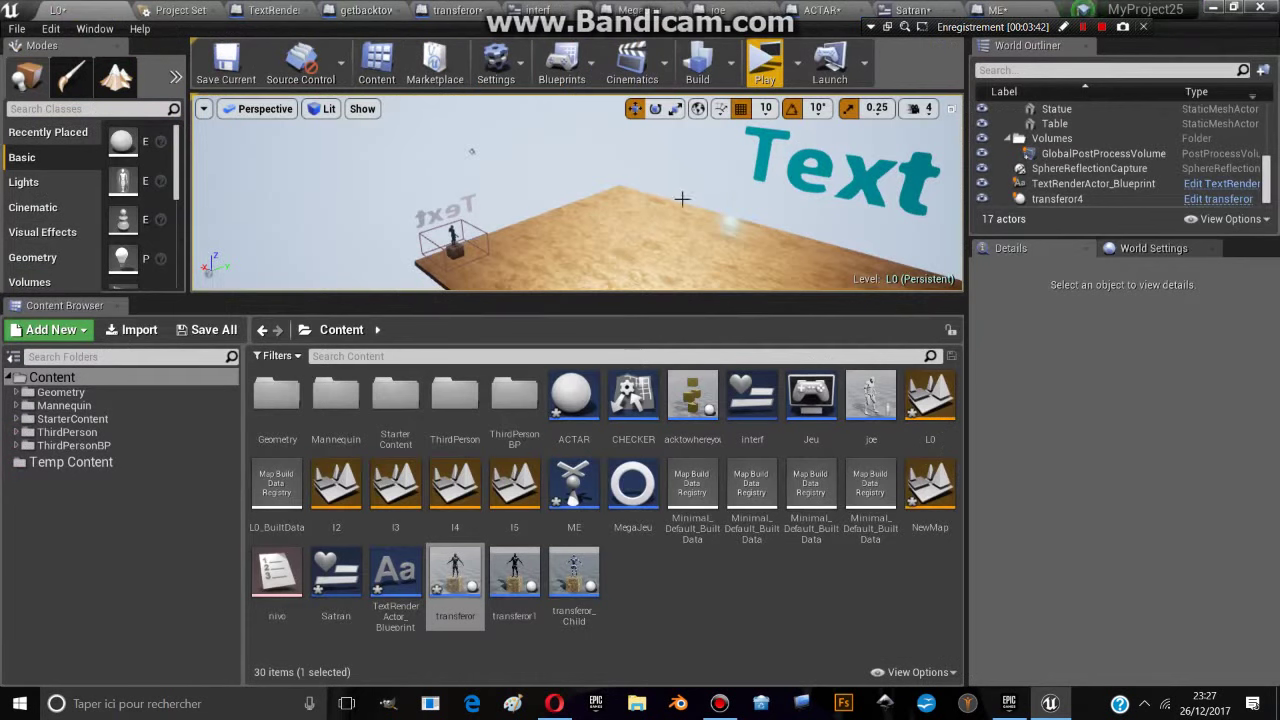
{"action": "right_click_drag", "start_coordinate": [470, 177], "coordinate": [551, 177]}
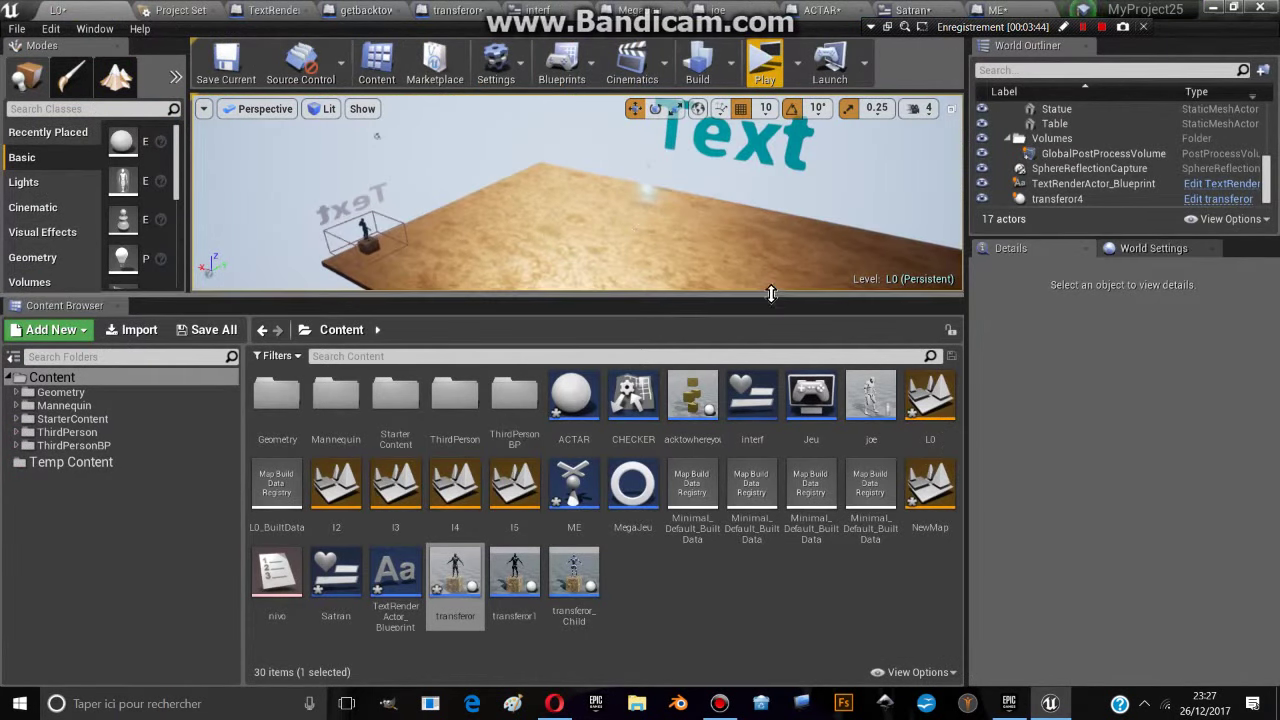
{"action": "left_click_drag", "start_coordinate": [771, 293], "coordinate": [771, 257]}
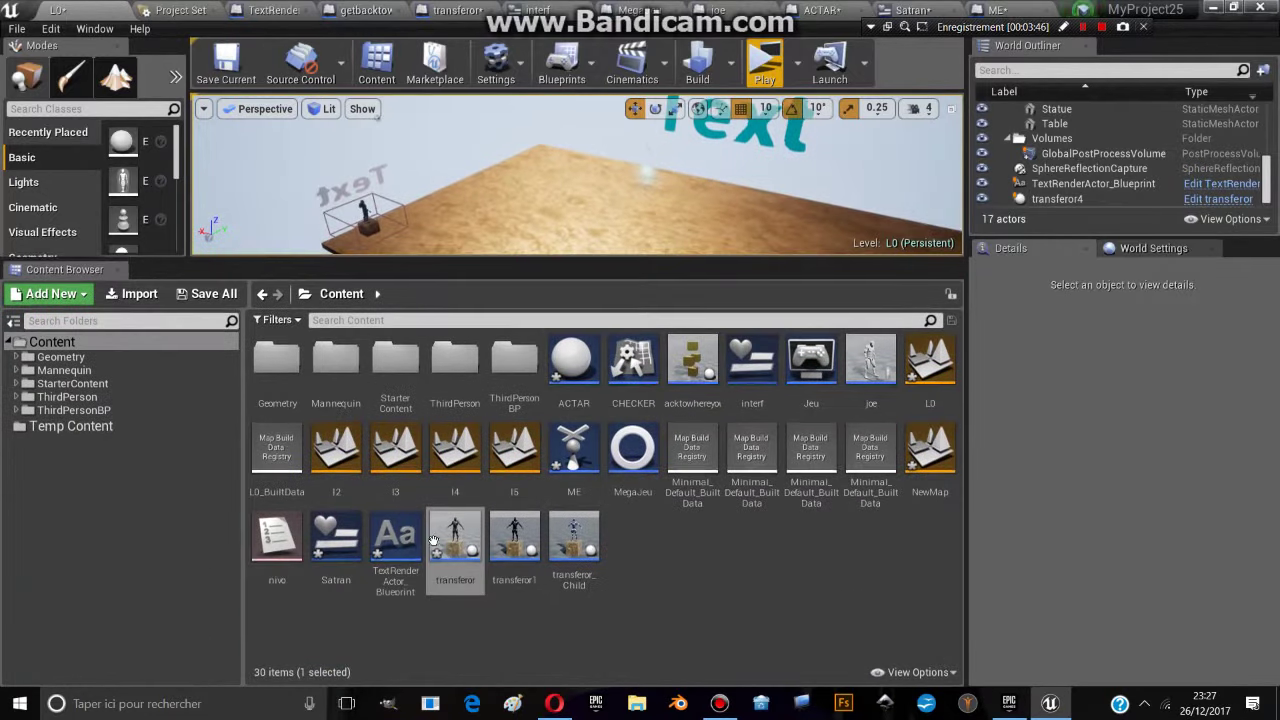
{"action": "double_click", "coordinate": [448, 532]}
{"action": "scroll", "coordinate": [500, 280], "scroll_direction": "down", "scroll_amount": 6}
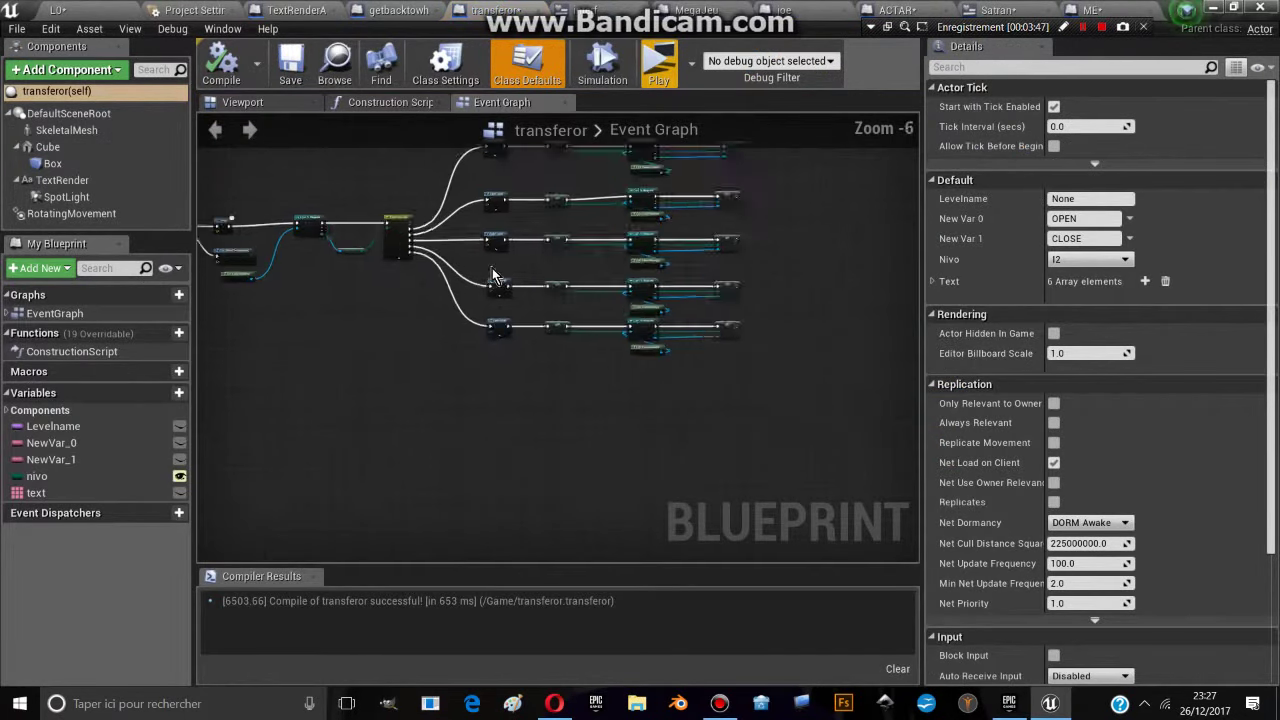
{"action": "scroll", "coordinate": [500, 280], "scroll_direction": "up", "scroll_amount": 1}
{"action": "scroll", "coordinate": [460, 283], "scroll_direction": "up", "scroll_amount": 1}
{"action": "scroll", "coordinate": [410, 286], "scroll_direction": "up", "scroll_amount": 2}
{"action": "scroll", "coordinate": [360, 288], "scroll_direction": "up", "scroll_amount": 2}
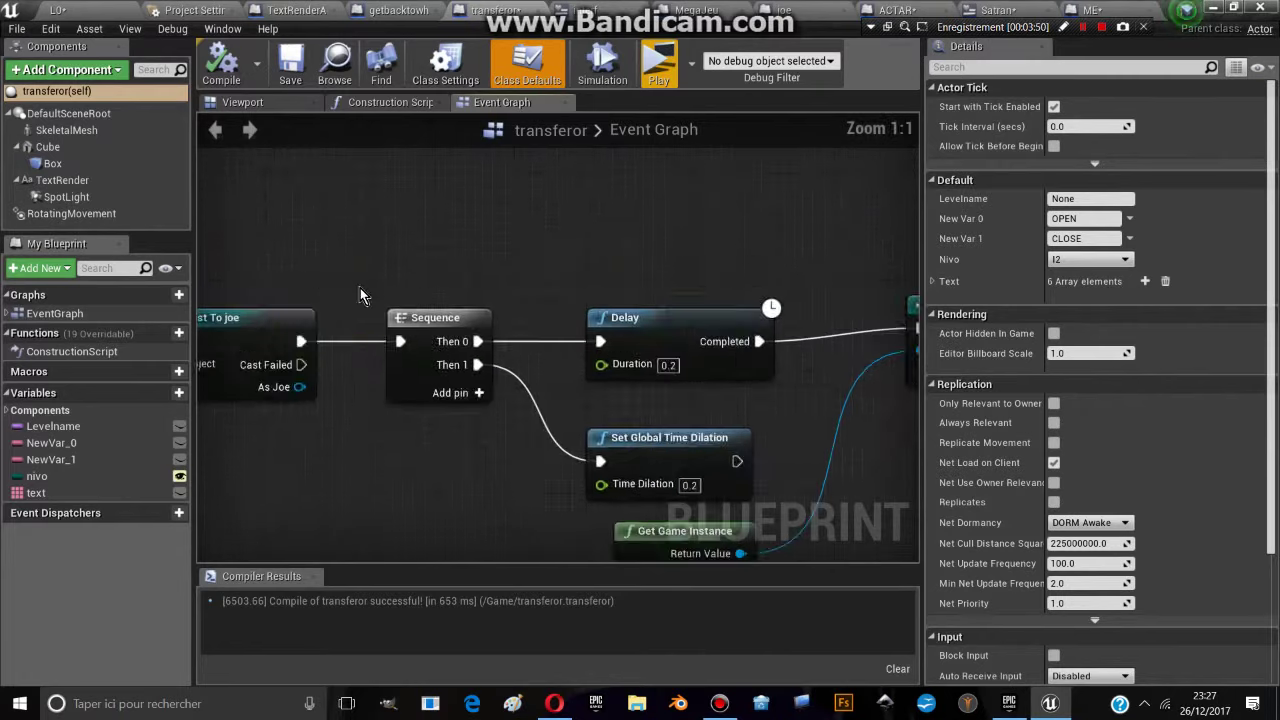
{"action": "right_click_drag", "start_coordinate": [360, 288], "coordinate": [359, 179]}
{"action": "scroll", "coordinate": [359, 179], "scroll_direction": "down", "scroll_amount": 2}
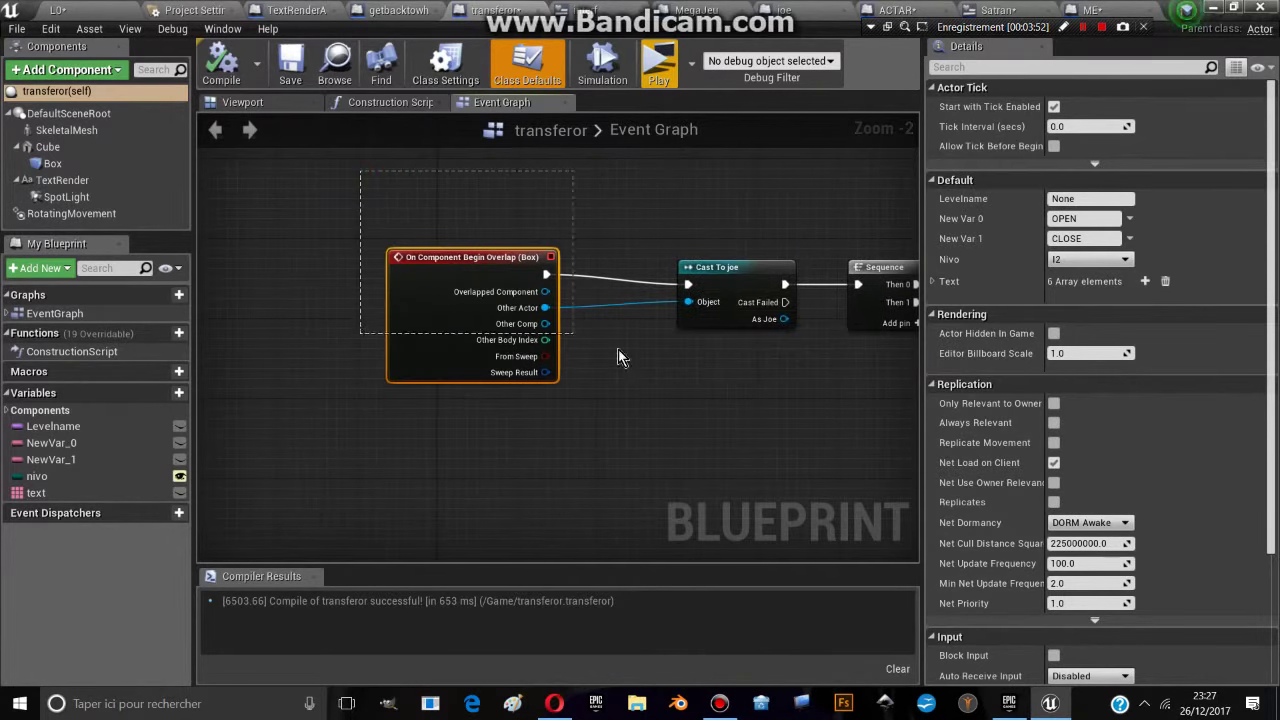
{"action": "left_click_drag", "start_coordinate": [360, 171], "coordinate": [762, 398]}
{"action": "right_click_drag", "start_coordinate": [762, 398], "coordinate": [616, 380]}
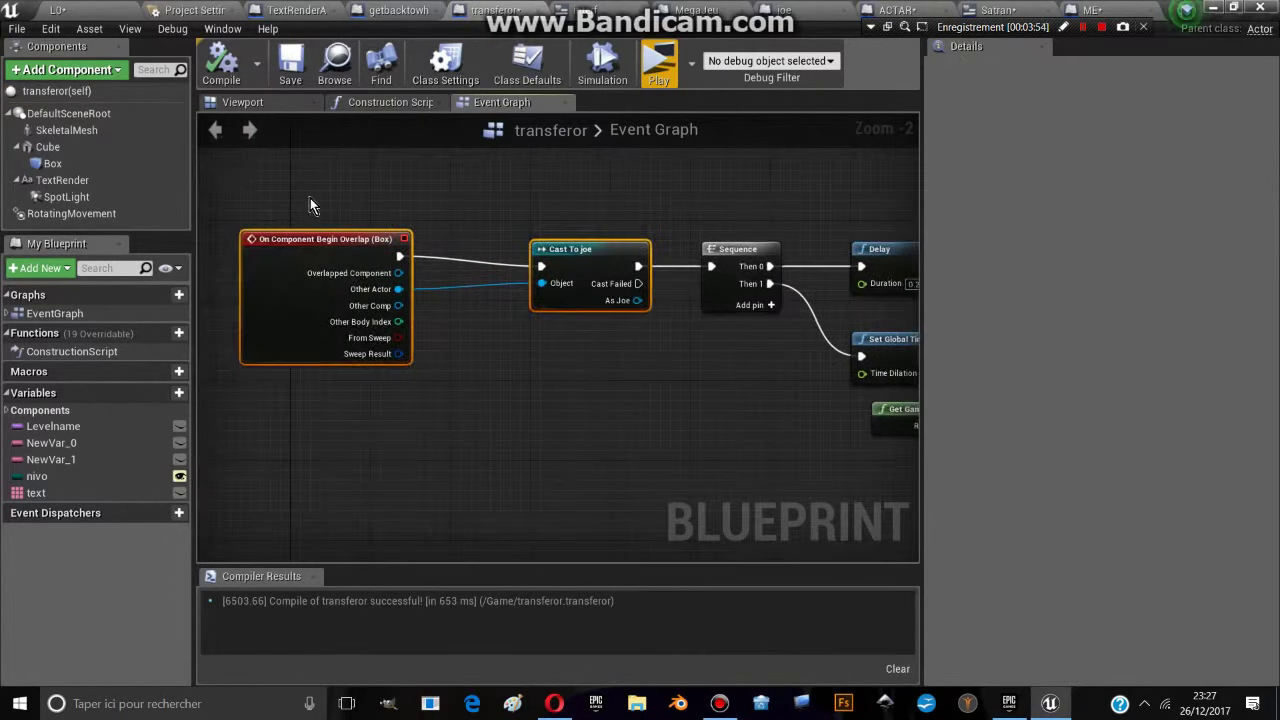
{"action": "right_click_drag", "start_coordinate": [568, 315], "coordinate": [326, 266]}
{"action": "left_click", "coordinate": [328, 232]}
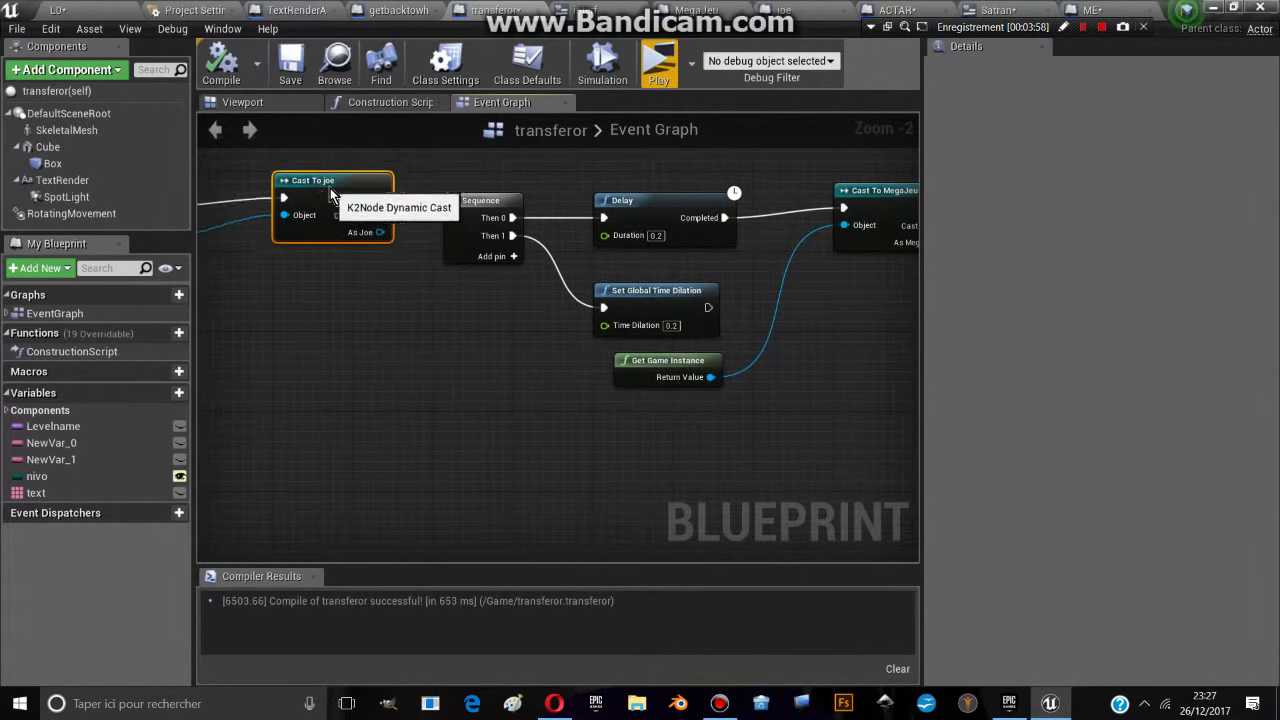
{"action": "right_click_drag", "start_coordinate": [328, 198], "coordinate": [468, 170]}
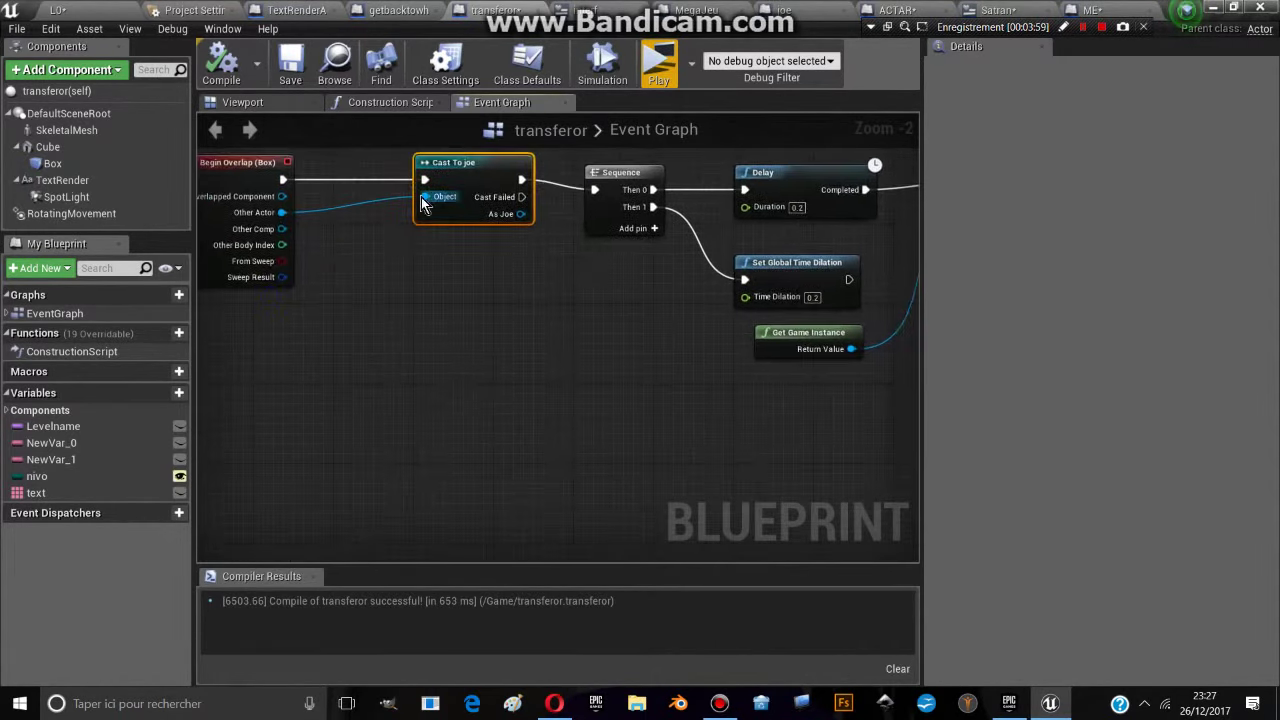
{"action": "left_click_drag", "start_coordinate": [348, 324], "coordinate": [372, 391]}
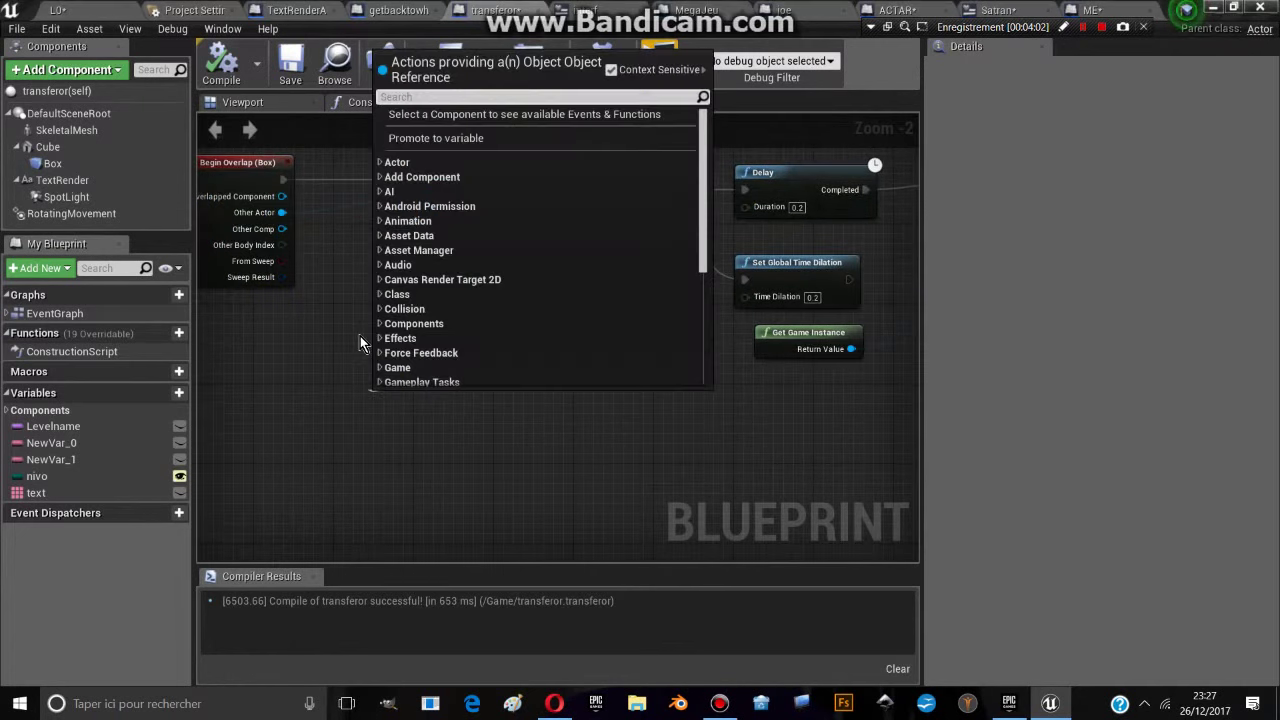
{"action": "left_click", "coordinate": [306, 366]}
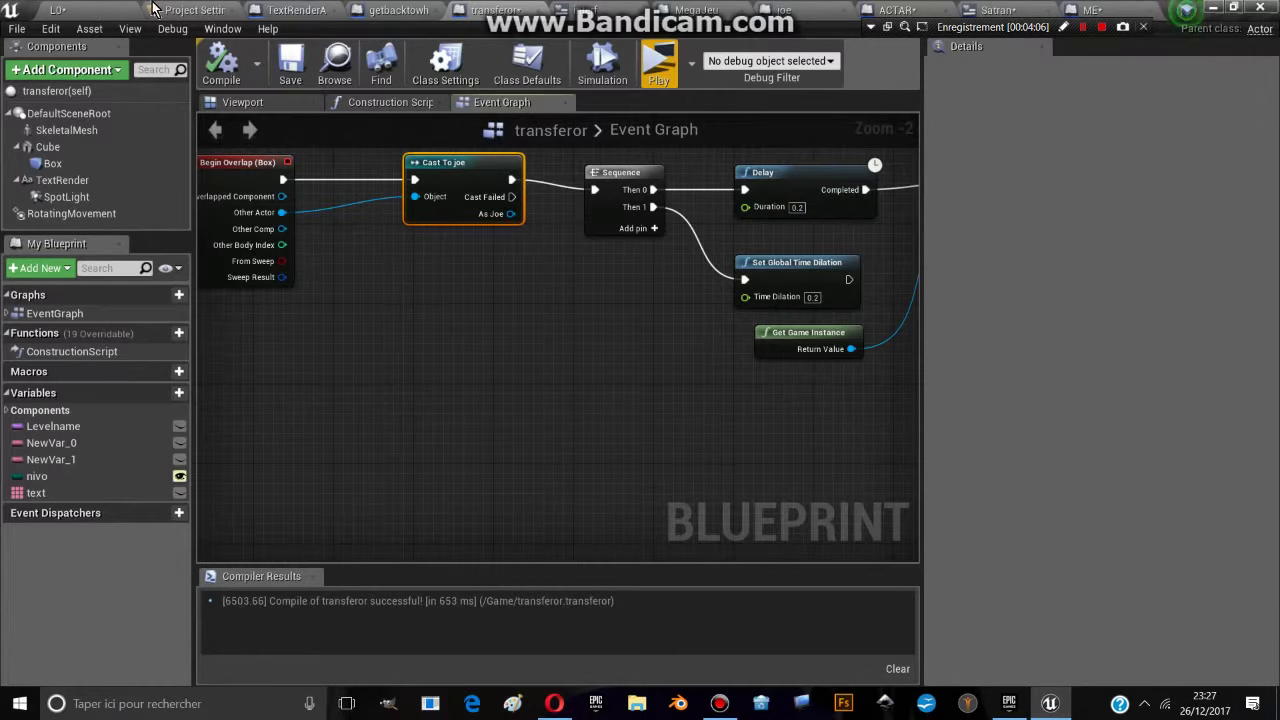
{"action": "key", "text": "ctrl+Tab"}
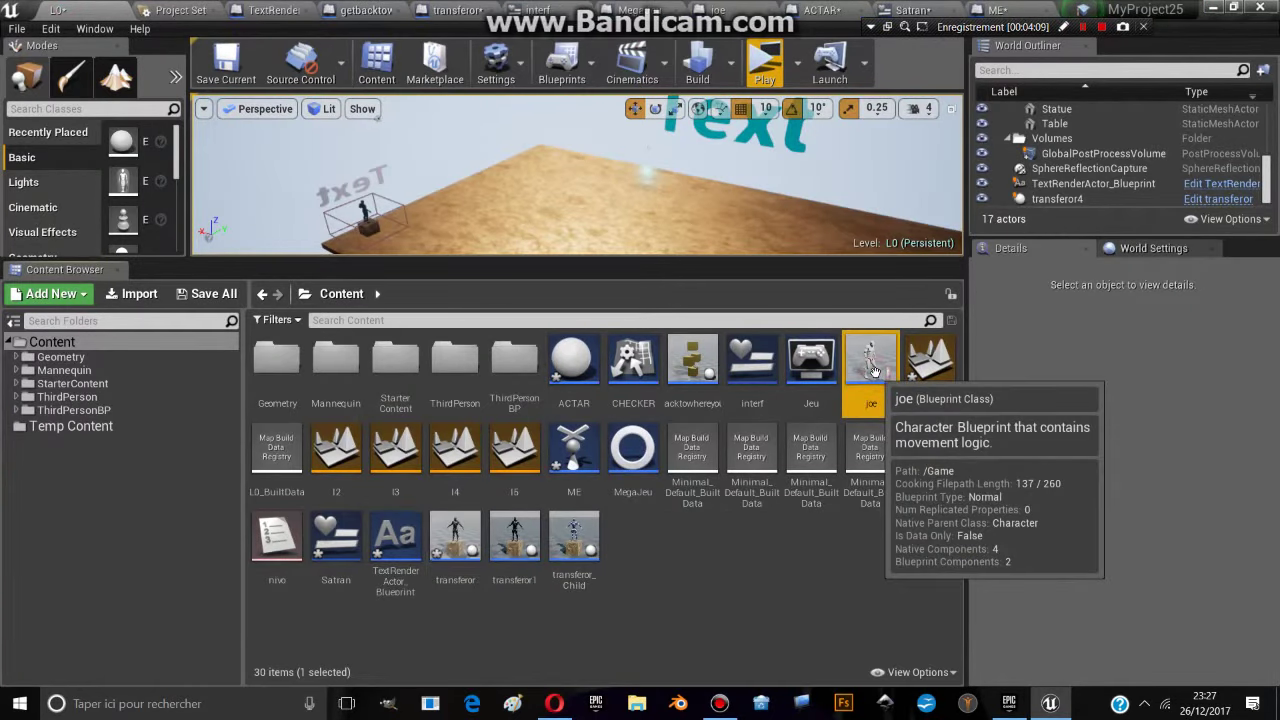
Open the joe character Blueprint, then go back to the transferor graph's overlap event
{"action": "double_click", "coordinate": [873, 371]}
{"action": "scroll", "coordinate": [471, 308], "scroll_direction": "down", "scroll_amount": 4}
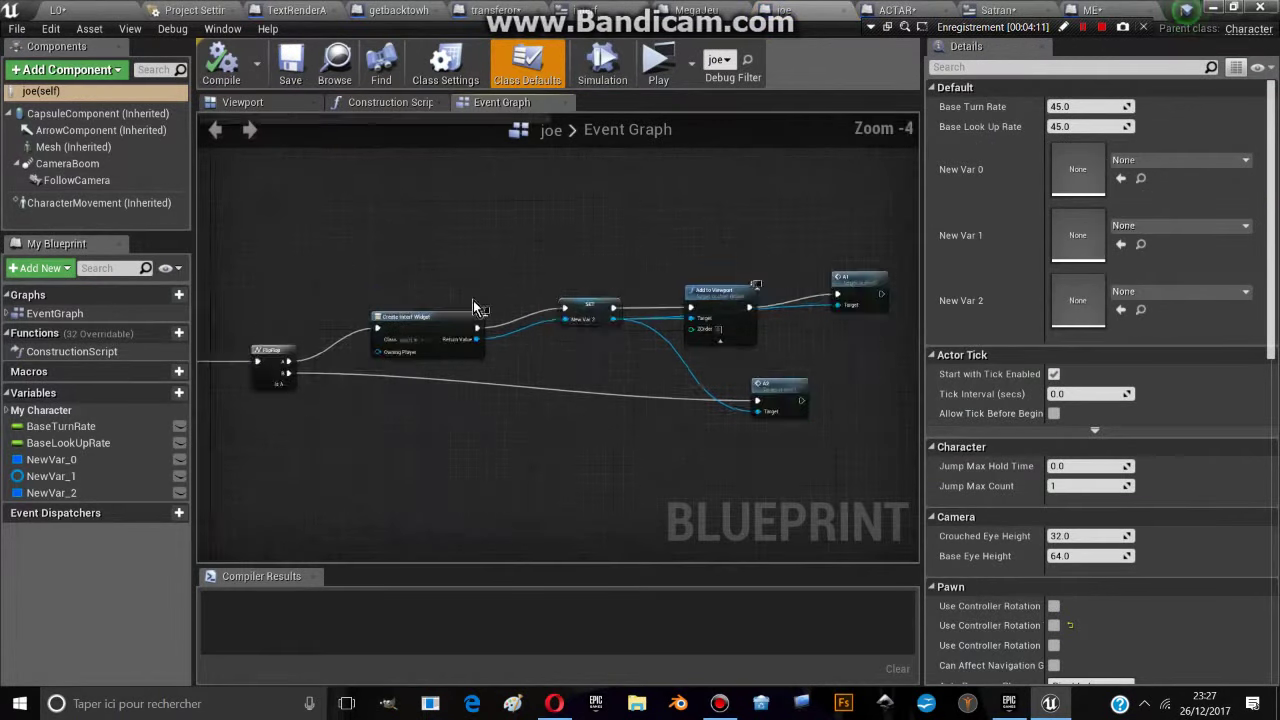
{"action": "left_click", "coordinate": [58, 88]}
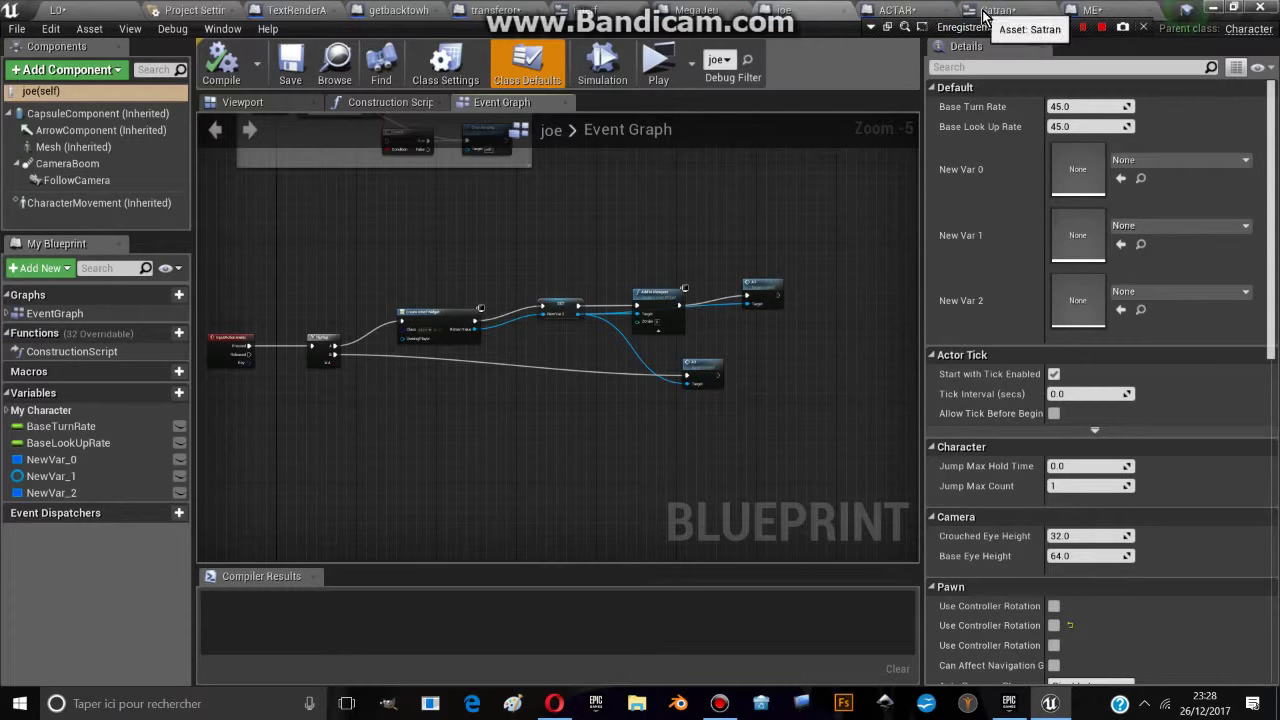
{"action": "left_click", "coordinate": [478, 9]}
{"action": "right_click_drag", "start_coordinate": [308, 278], "coordinate": [360, 314]}
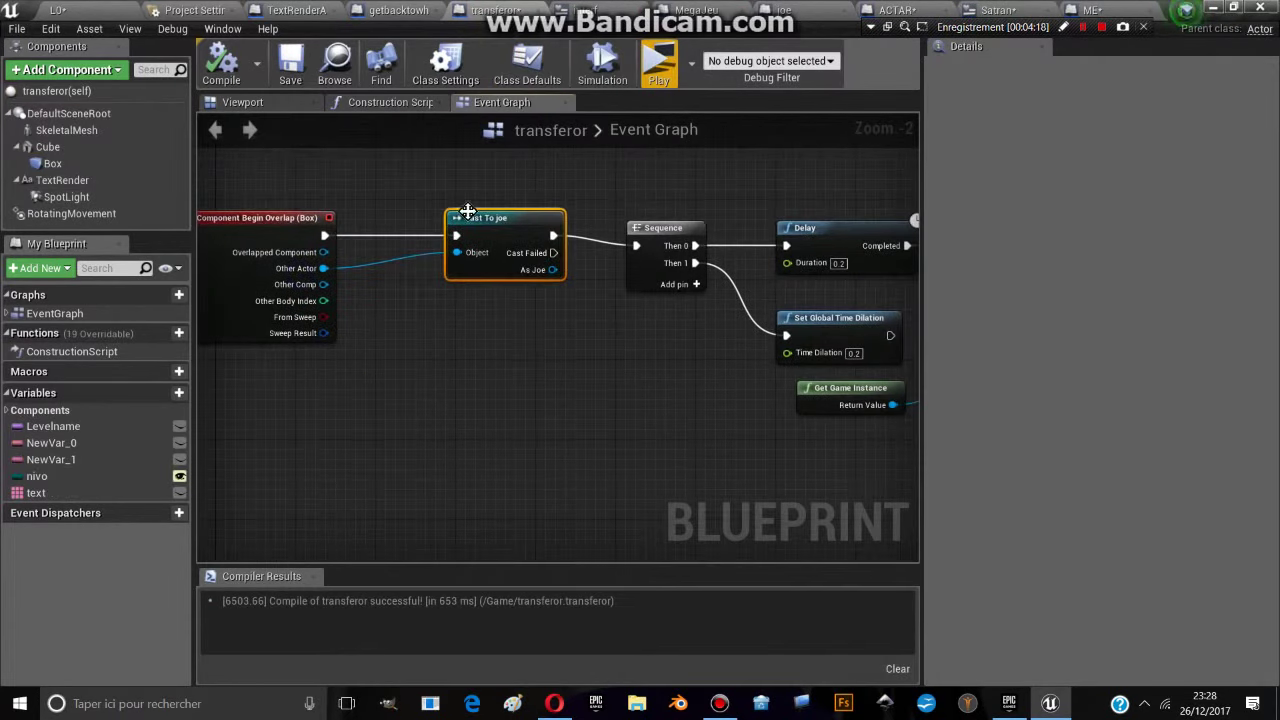
Tidy the Sequence, Delay, Cast To MegaJeu, Get Game Instance and Set Global Time Dilation nodes
{"action": "right_click_drag", "start_coordinate": [673, 272], "coordinate": [338, 251]}
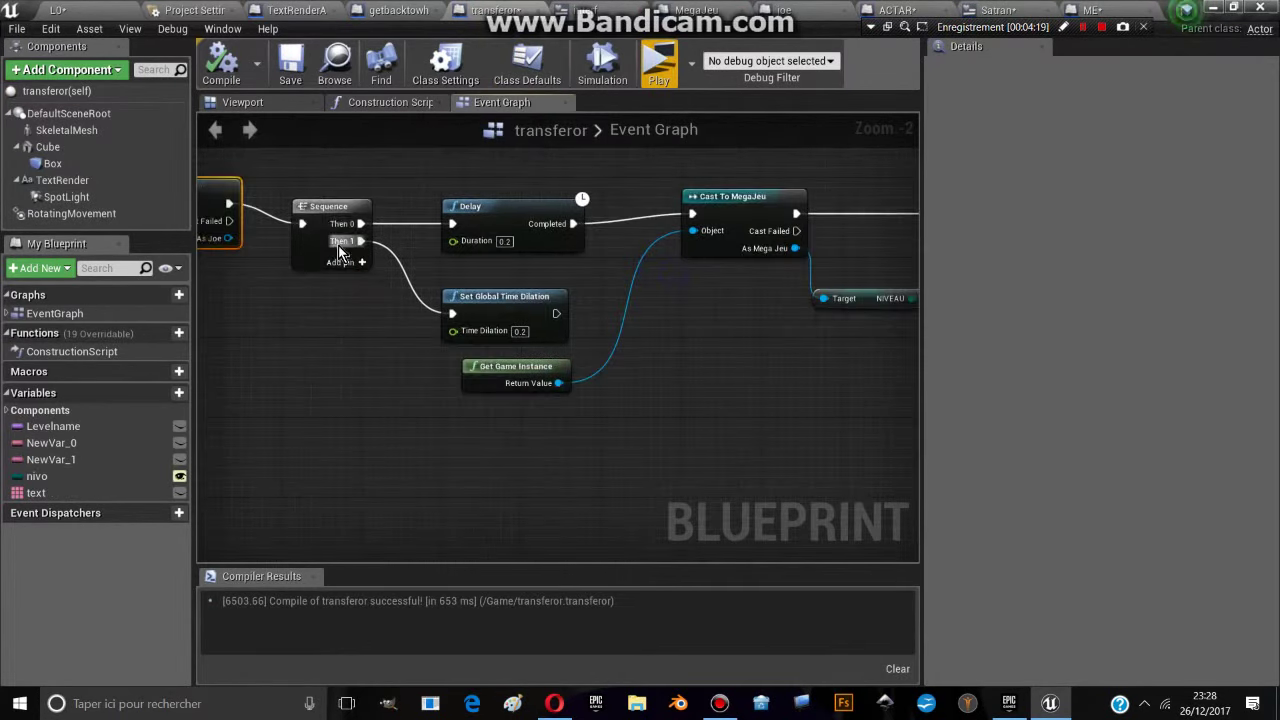
{"action": "left_click", "coordinate": [329, 213]}
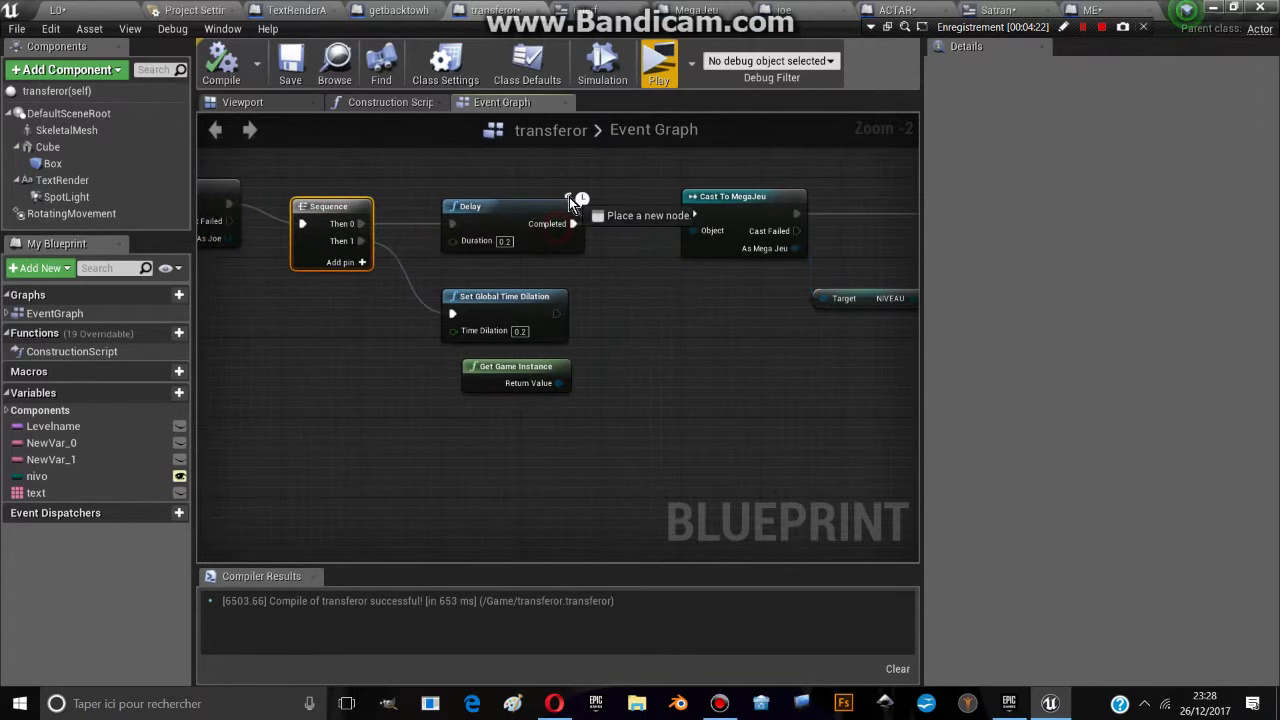
{"action": "left_click", "coordinate": [483, 215]}
{"action": "right_click_drag", "start_coordinate": [483, 215], "coordinate": [399, 226]}
{"action": "left_click", "coordinate": [643, 233]}
{"action": "left_click_drag", "start_coordinate": [655, 212], "coordinate": [649, 226]}
{"action": "right_click_drag", "start_coordinate": [565, 365], "coordinate": [616, 331]}
{"action": "mouse_move", "coordinate": [500, 360]}
{"action": "left_mouse_down"}
{"action": "mouse_move", "coordinate": [660, 350]}
{"action": "mouse_move", "coordinate": [620, 346]}
{"action": "left_mouse_up"}
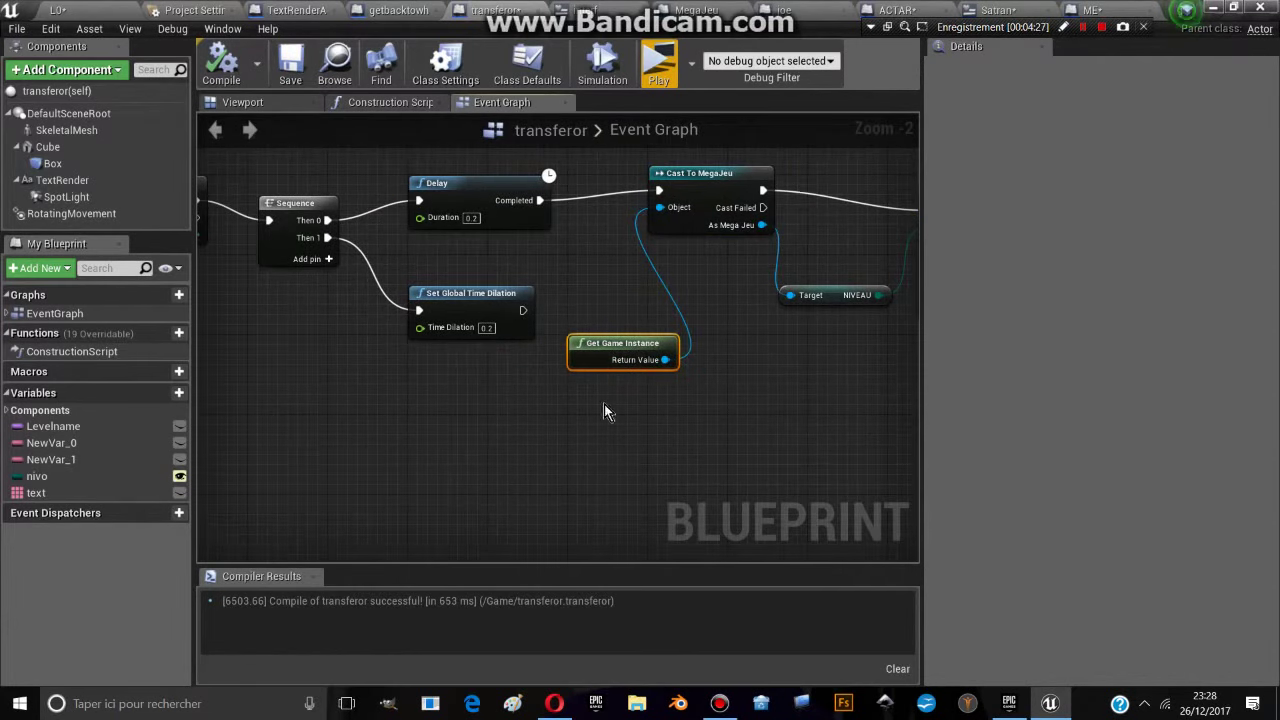
{"action": "left_click_drag", "start_coordinate": [457, 307], "coordinate": [450, 315]}
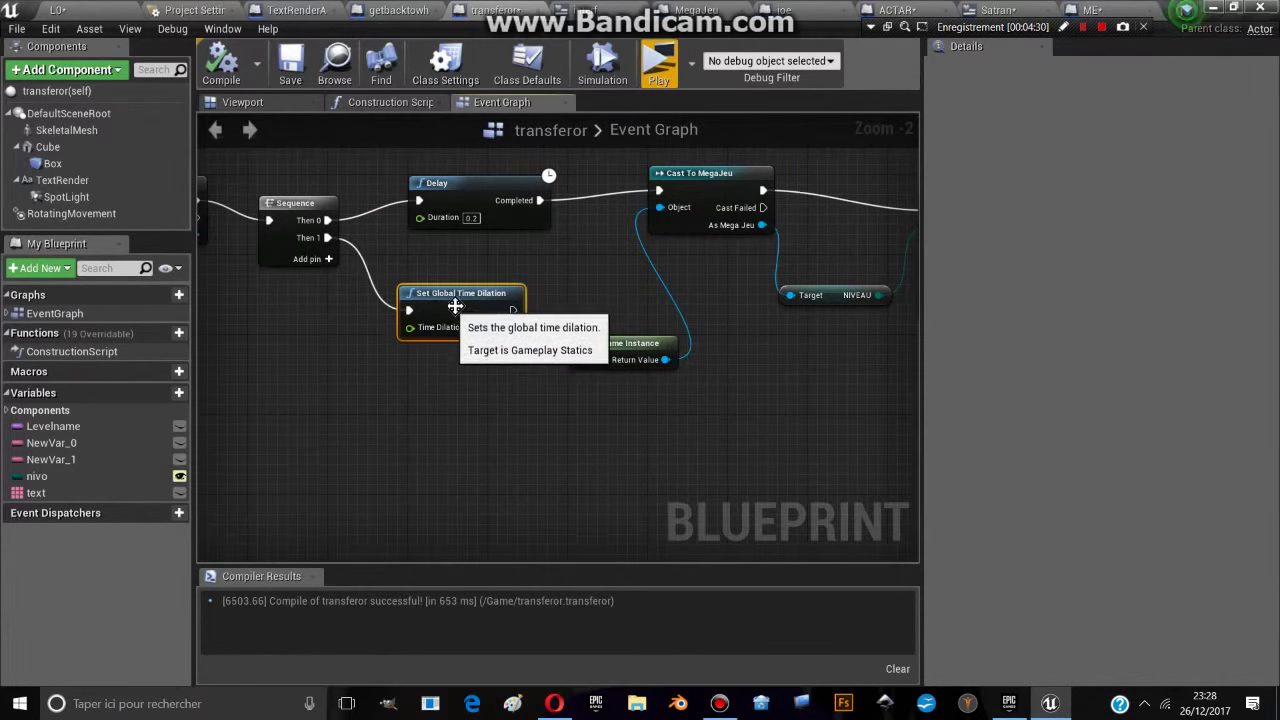
Reposition the NIVEAU getter, Switch on nivo and Open Level l1 nodes, and inspect a SET nivo node
{"action": "right_click_drag", "start_coordinate": [451, 307], "coordinate": [559, 359]}
{"action": "left_click_drag", "start_coordinate": [550, 340], "coordinate": [534, 330]}
{"action": "left_click_drag", "start_coordinate": [650, 308], "coordinate": [652, 324]}
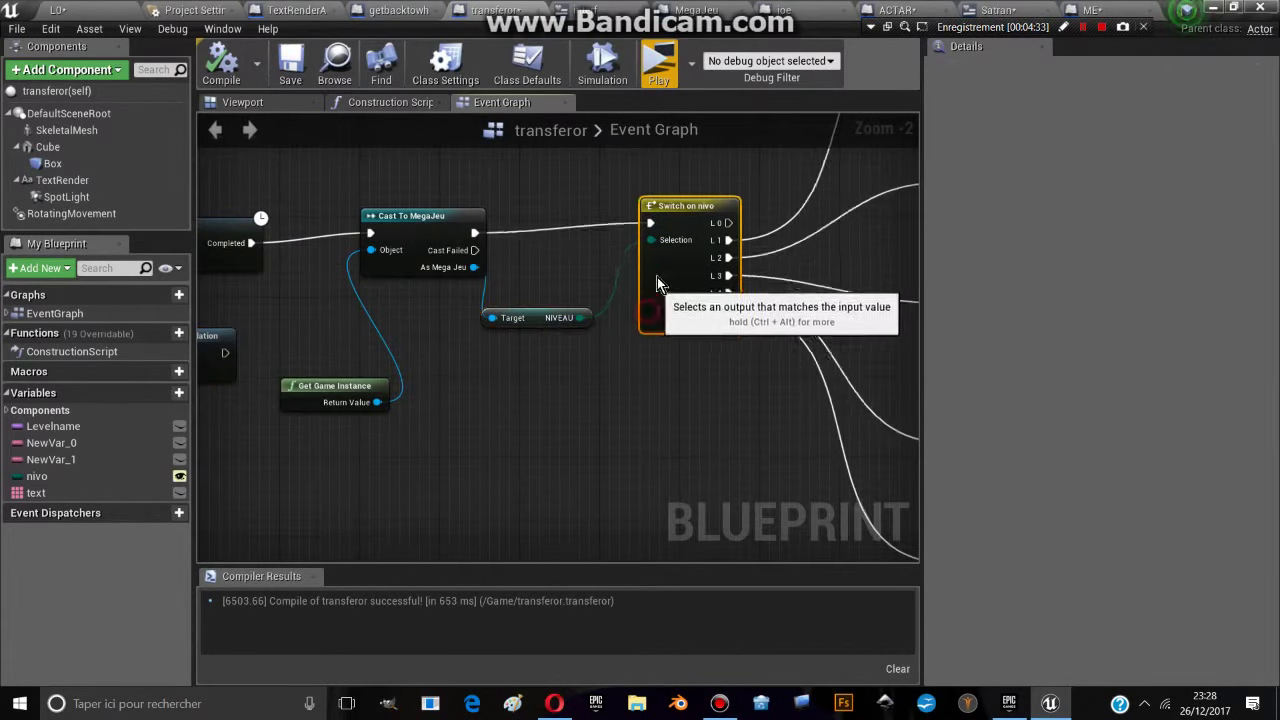
{"action": "mouse_move", "coordinate": [654, 268]}
{"action": "right_mouse_down"}
{"action": "mouse_move", "coordinate": [524, 289]}
{"action": "mouse_move", "coordinate": [372, 375]}
{"action": "right_mouse_up"}
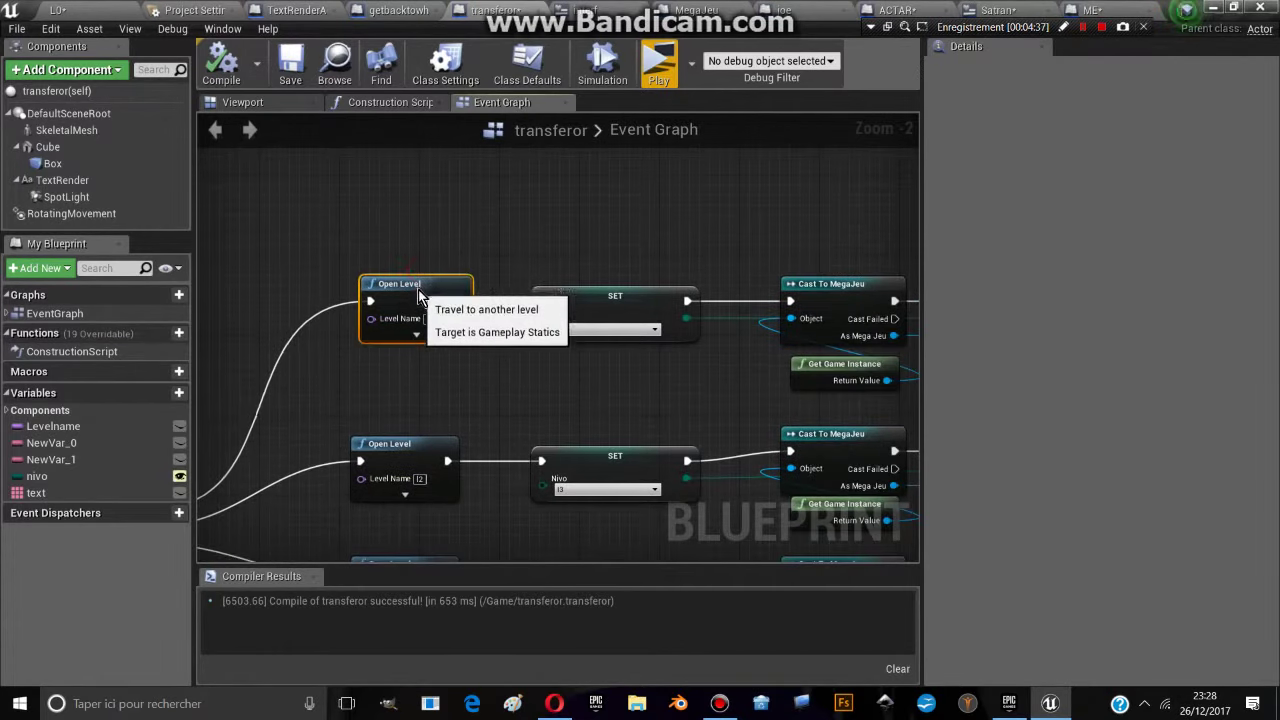
{"action": "left_click_drag", "start_coordinate": [410, 297], "coordinate": [420, 307]}
{"action": "right_click_drag", "start_coordinate": [591, 332], "coordinate": [515, 312]}
{"action": "left_click", "coordinate": [514, 312]}
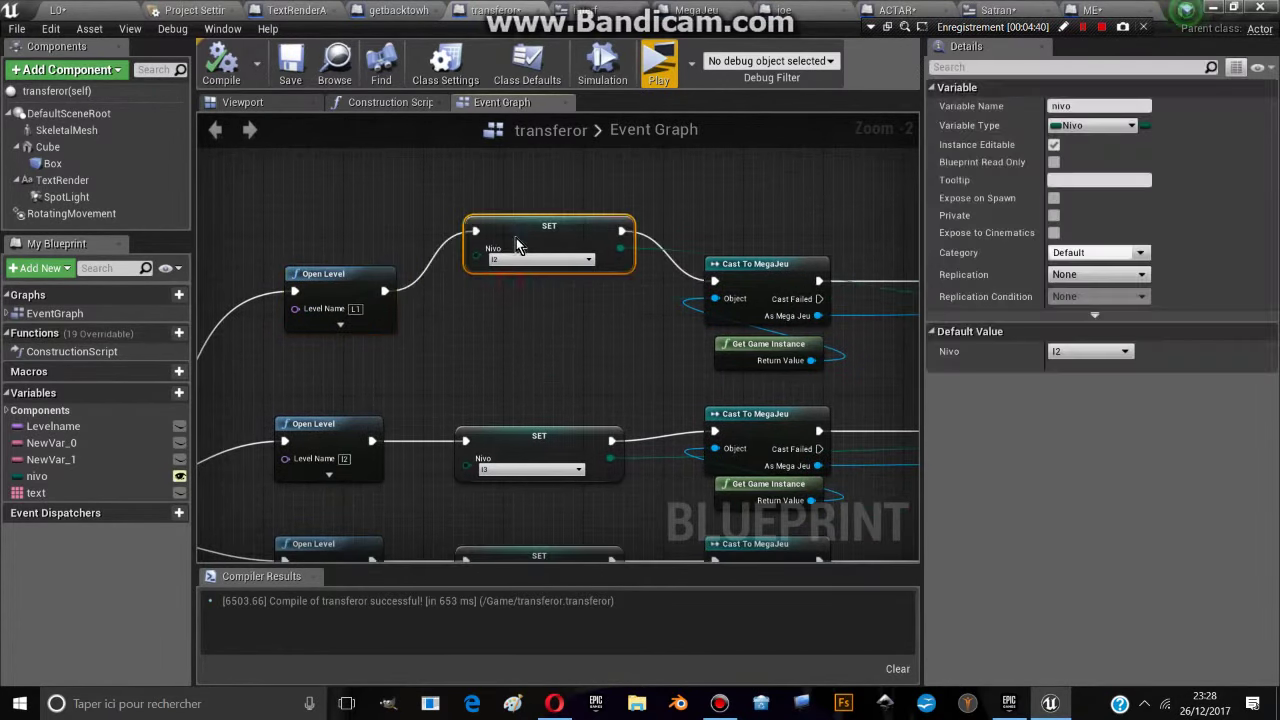
Nudge the Cast To MegaJeu and Get Game Instance nodes, inspect SET NIVEAU, and lower the NIVEAU getter
{"action": "right_click_drag", "start_coordinate": [573, 309], "coordinate": [333, 264]}
{"action": "mouse_move", "coordinate": [527, 281]}
{"action": "left_mouse_down"}
{"action": "mouse_move", "coordinate": [537, 268]}
{"action": "mouse_move", "coordinate": [536, 292]}
{"action": "left_mouse_up"}
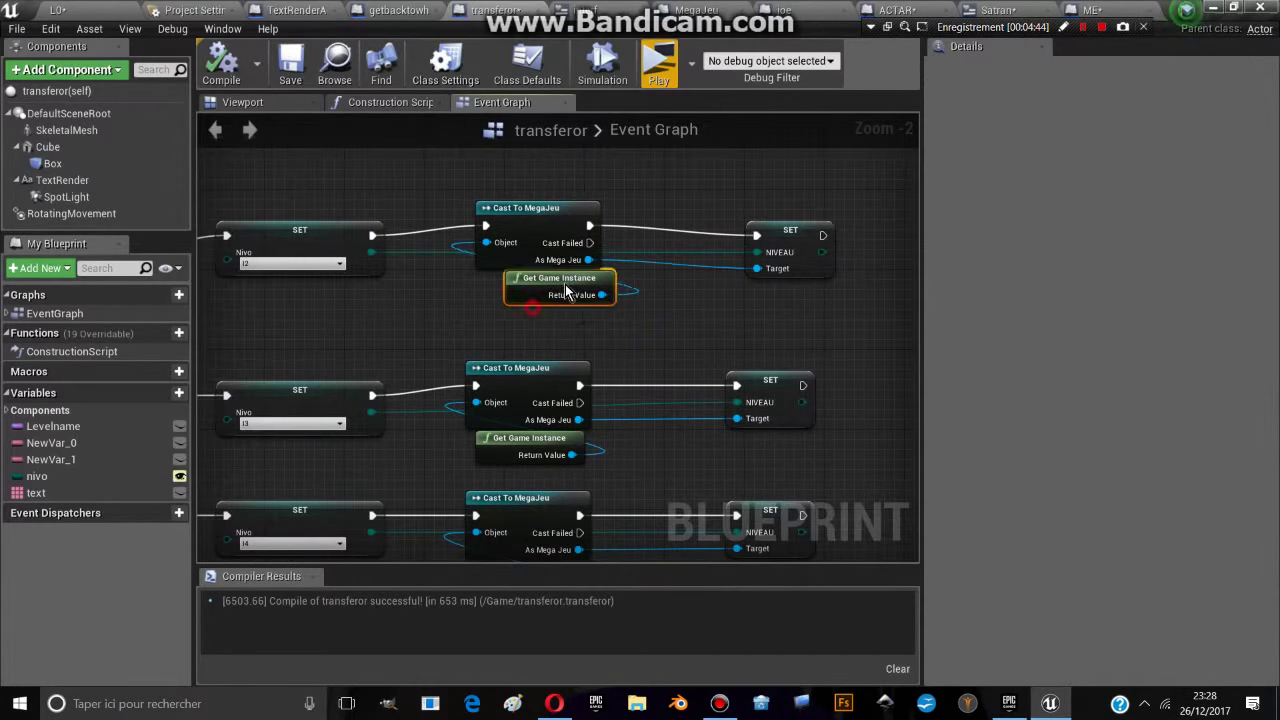
{"action": "right_click_drag", "start_coordinate": [620, 300], "coordinate": [477, 310]}
{"action": "left_click_drag", "start_coordinate": [655, 251], "coordinate": [648, 253]}
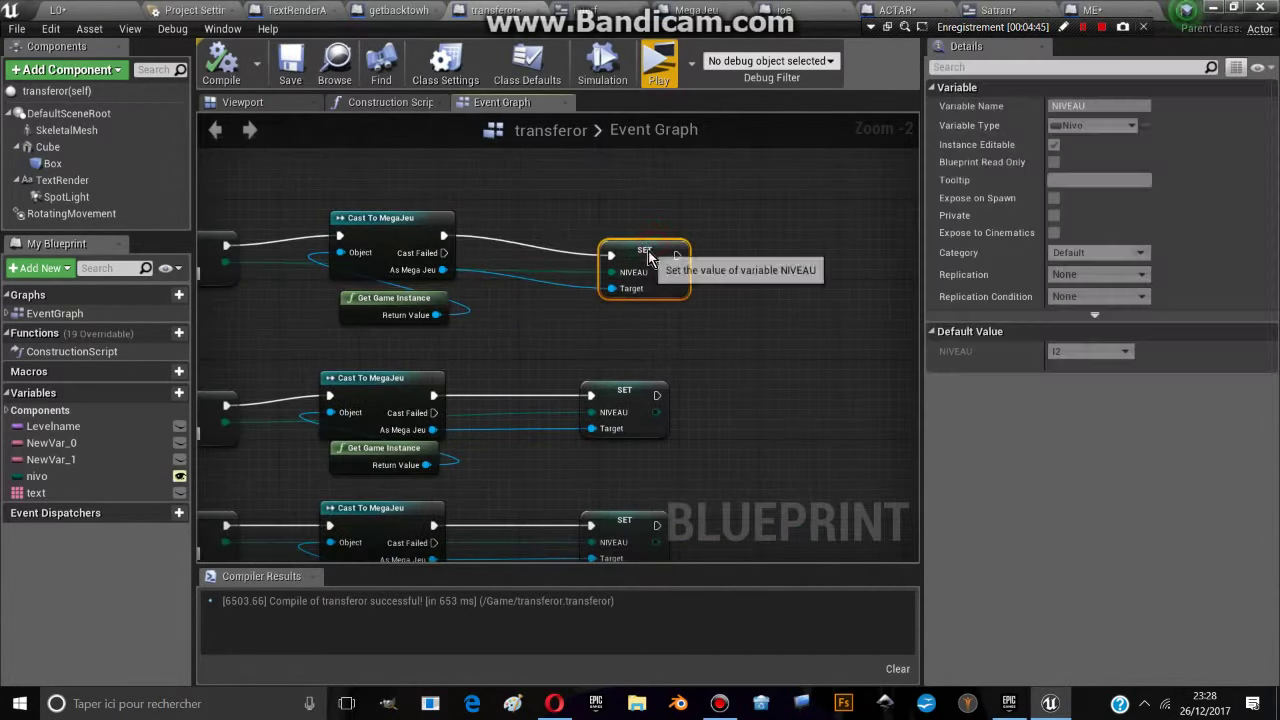
{"action": "right_click_drag", "start_coordinate": [648, 253], "coordinate": [407, 357]}
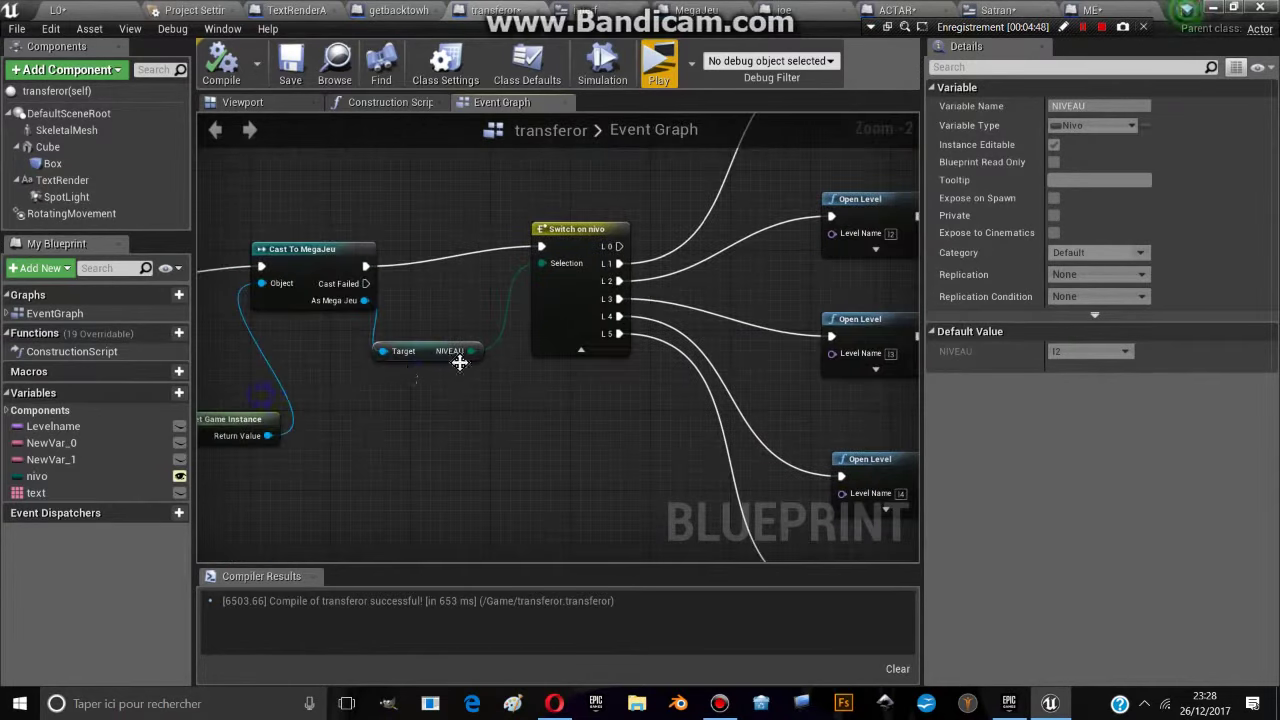
{"action": "left_click_drag", "start_coordinate": [407, 357], "coordinate": [405, 405]}
{"action": "left_click", "coordinate": [427, 366]}
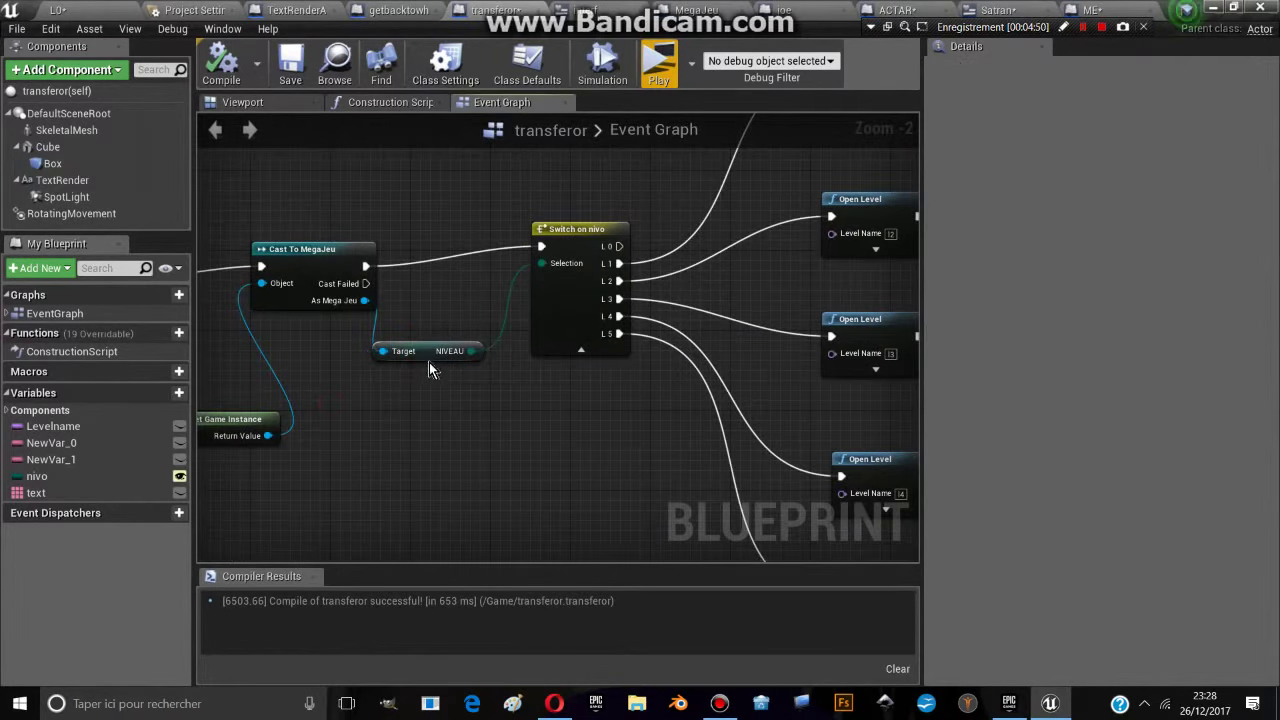
{"action": "left_click", "coordinate": [425, 354]}
{"action": "left_click_drag", "start_coordinate": [425, 349], "coordinate": [425, 360]}
Adjust Open Level l2 and the middle SET node, review the remaining rows, then return to L0
{"action": "mouse_move", "coordinate": [638, 300]}
{"action": "right_mouse_down"}
{"action": "mouse_move", "coordinate": [413, 311]}
{"action": "mouse_move", "coordinate": [320, 356]}
{"action": "right_mouse_up"}
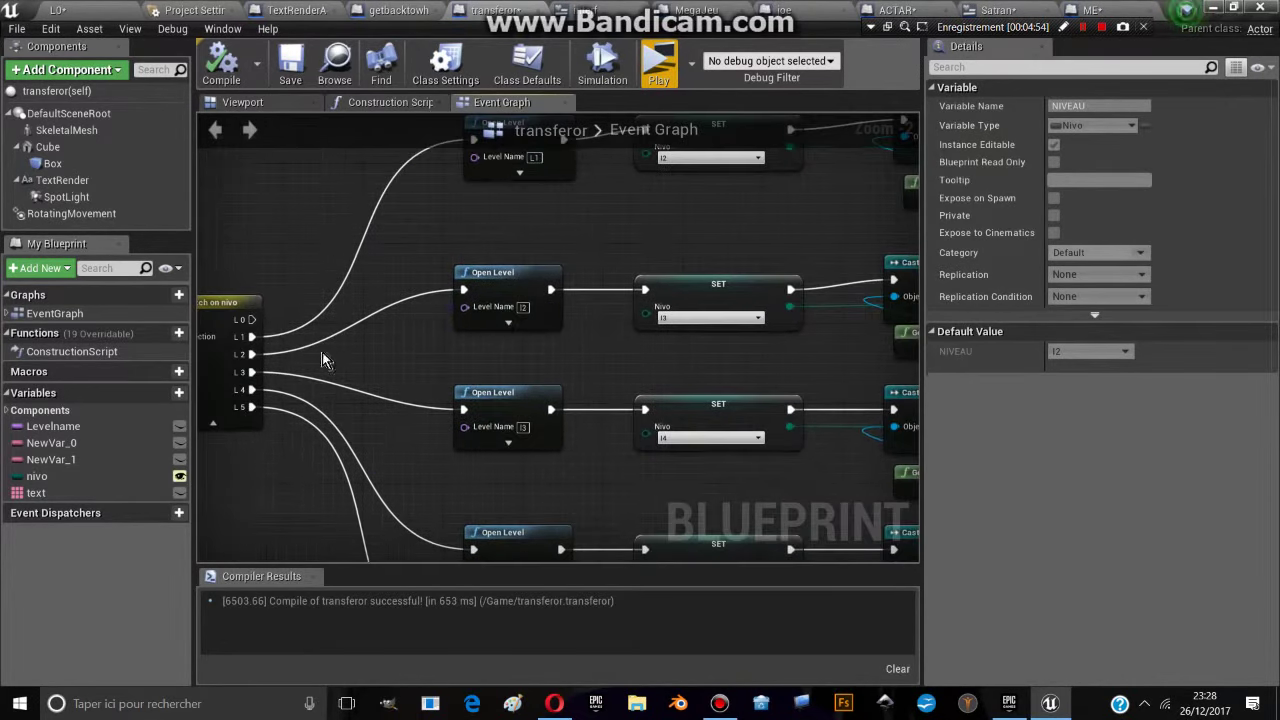
{"action": "left_click_drag", "start_coordinate": [521, 297], "coordinate": [531, 277]}
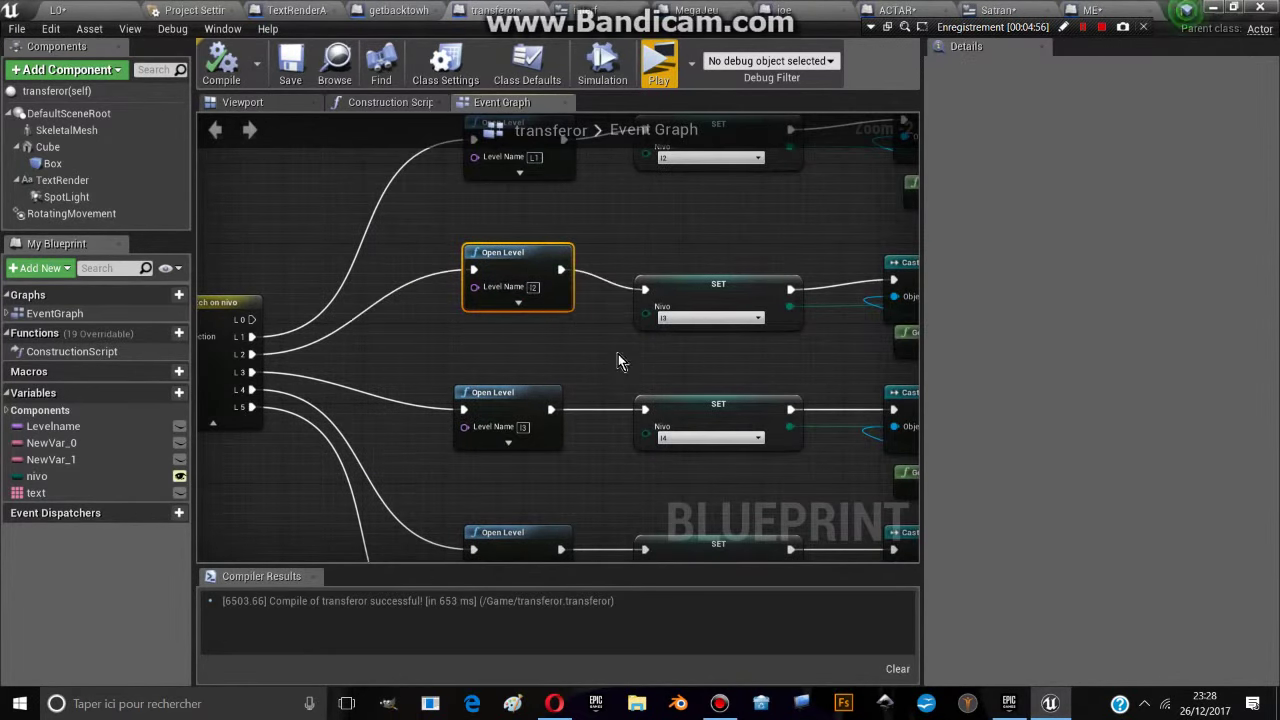
{"action": "right_click_drag", "start_coordinate": [588, 401], "coordinate": [491, 317]}
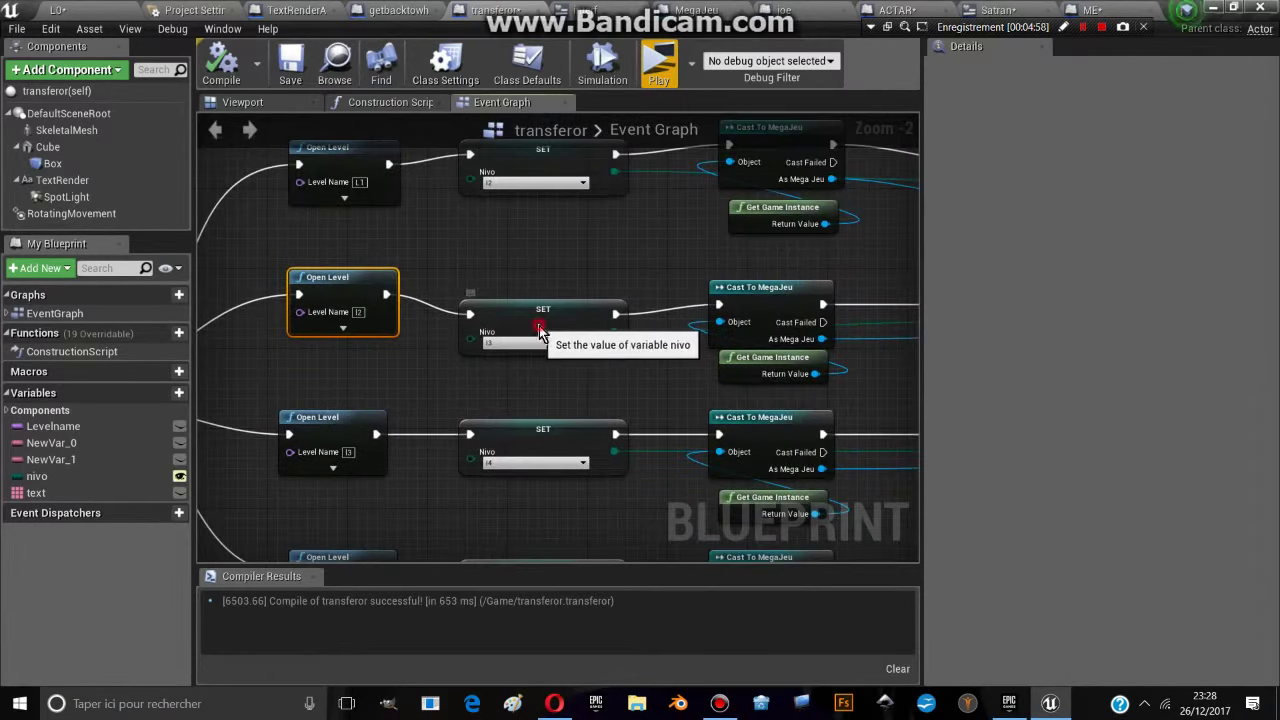
{"action": "left_click_drag", "start_coordinate": [539, 333], "coordinate": [560, 313]}
{"action": "right_click_drag", "start_coordinate": [786, 331], "coordinate": [593, 343]}
{"action": "left_click", "coordinate": [593, 343]}
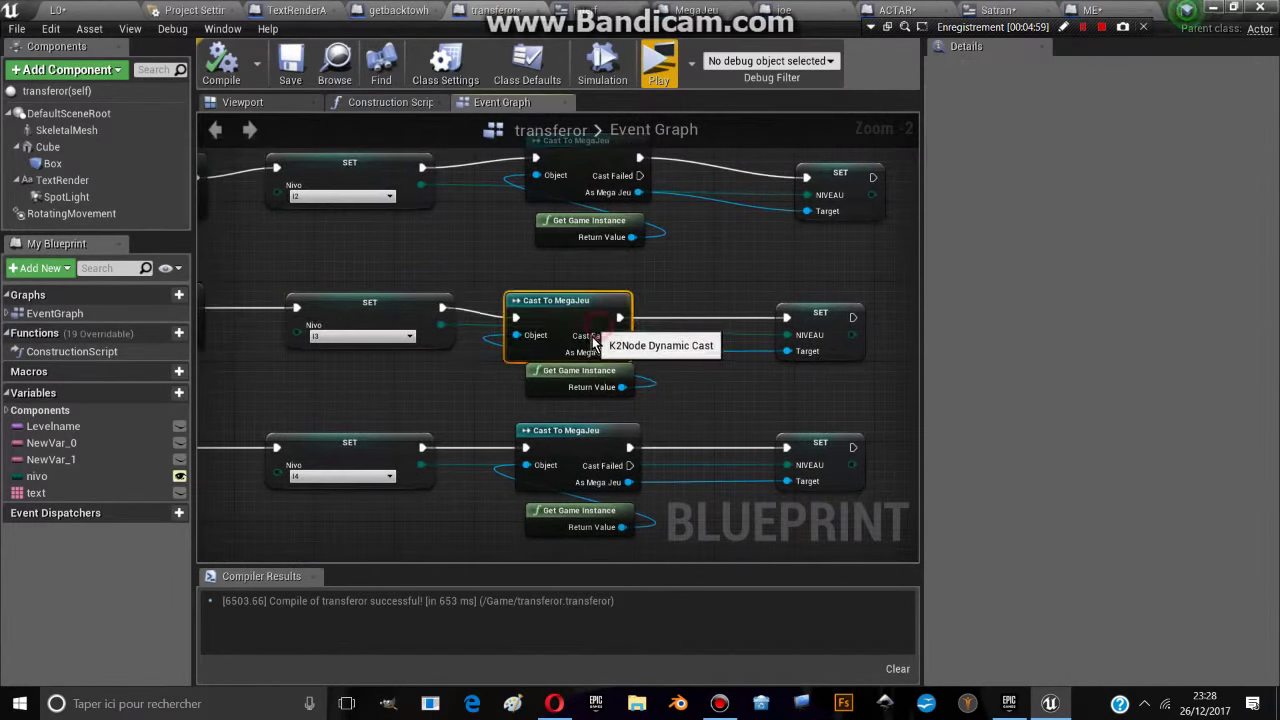
{"action": "right_click_drag", "start_coordinate": [395, 450], "coordinate": [559, 336]}
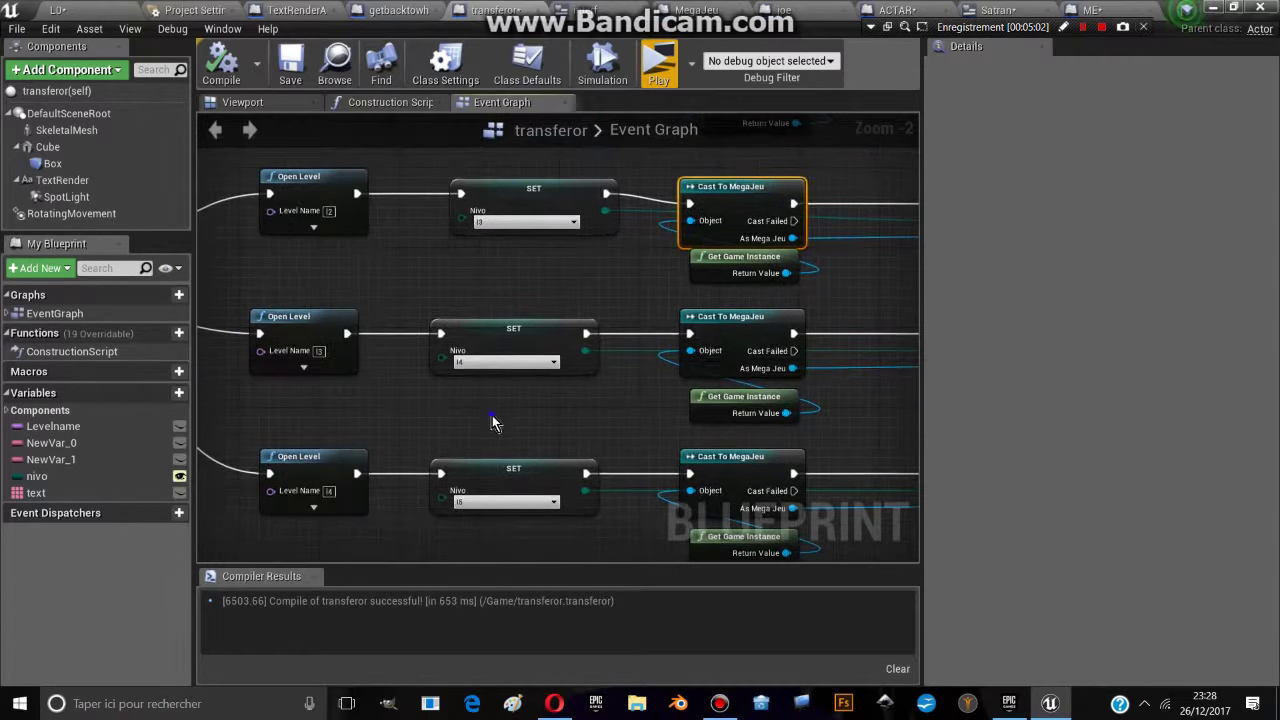
{"action": "right_click_drag", "start_coordinate": [491, 422], "coordinate": [531, 317]}
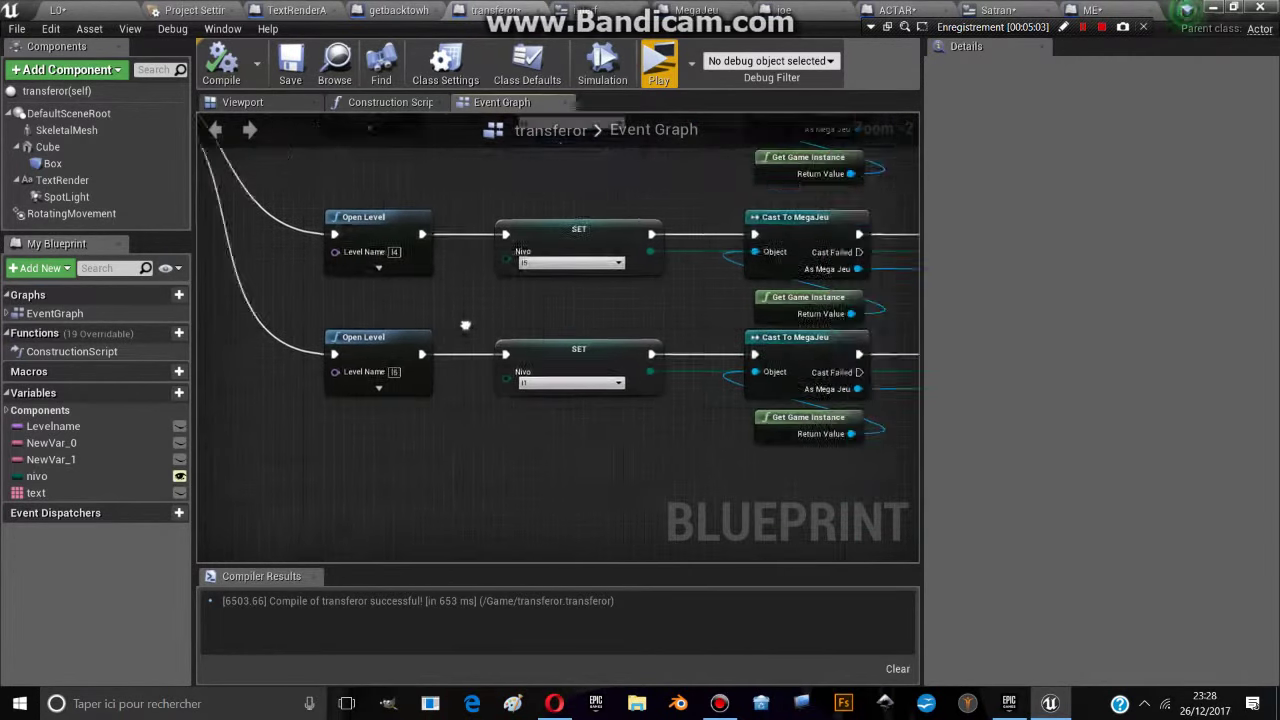
{"action": "mouse_move", "coordinate": [531, 317]}
{"action": "right_mouse_down"}
{"action": "mouse_move", "coordinate": [479, 382]}
{"action": "mouse_move", "coordinate": [594, 160]}
{"action": "right_mouse_up"}
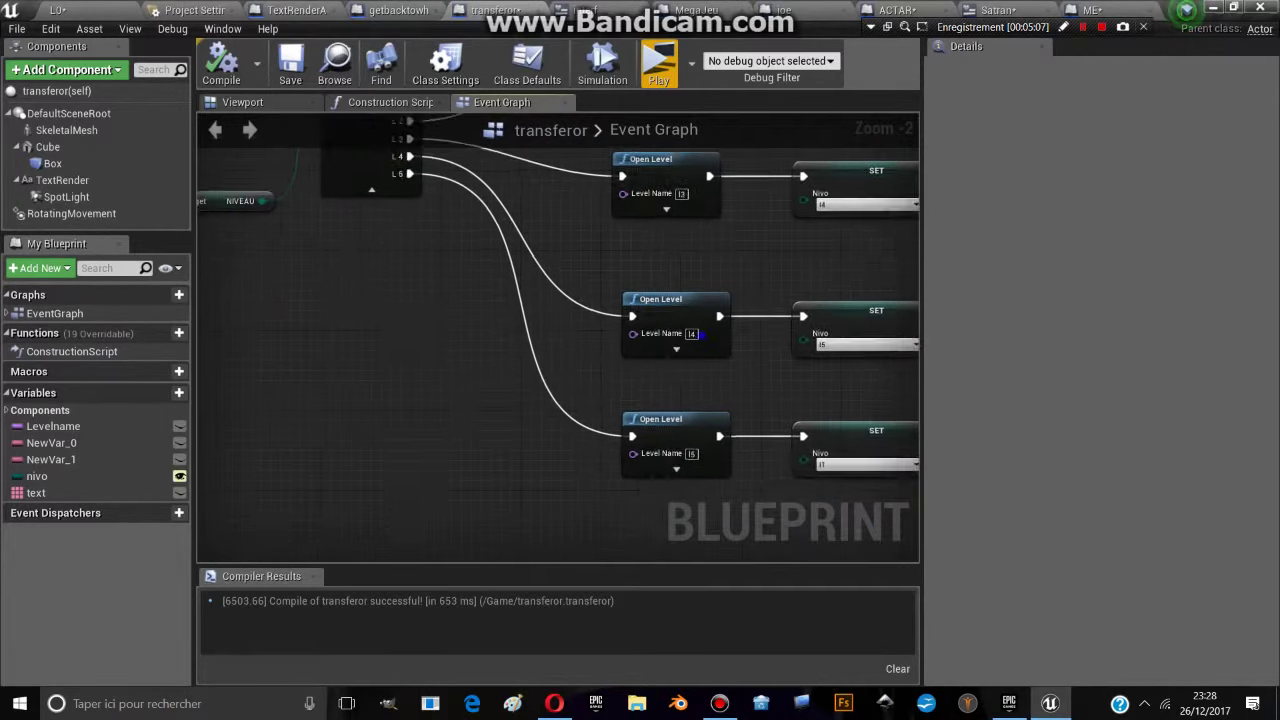
{"action": "right_click_drag", "start_coordinate": [674, 317], "coordinate": [456, 368]}
{"action": "left_click", "coordinate": [90, 8]}
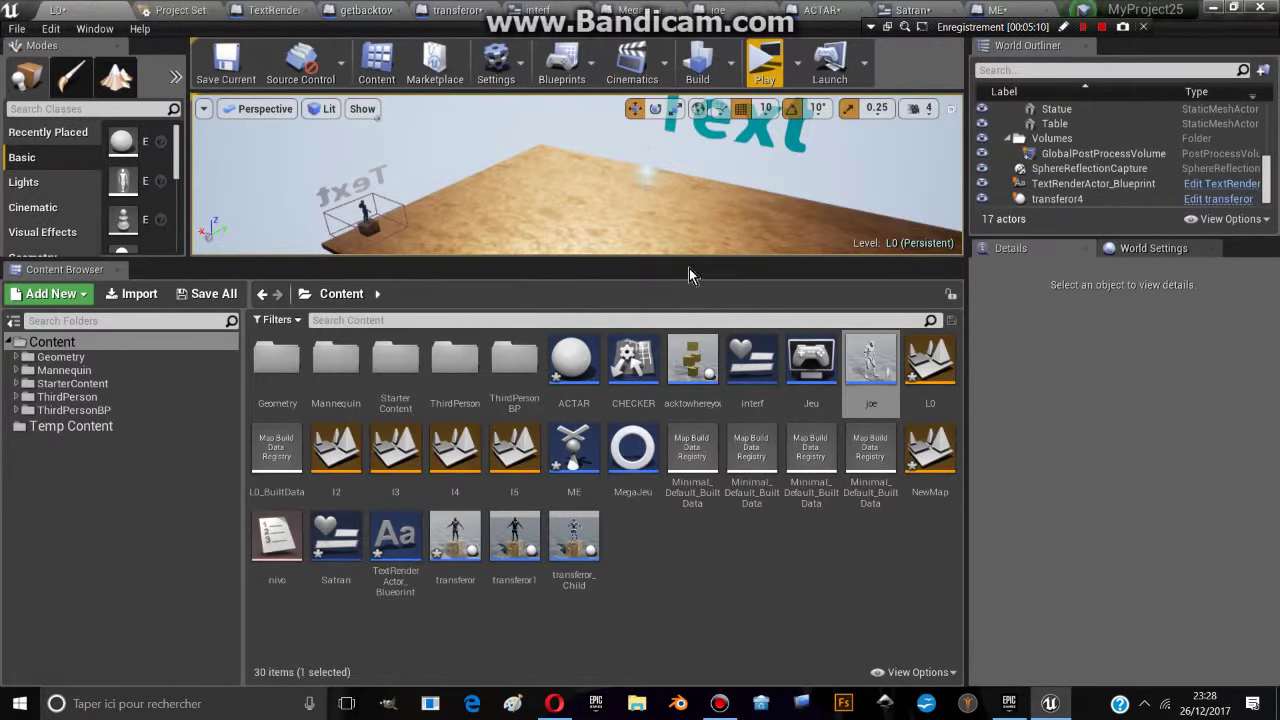
Enlarge the level viewport over the Content Browser and move the camera closer to the floor and Text
{"action": "left_click_drag", "start_coordinate": [692, 261], "coordinate": [700, 515]}
{"action": "mouse_move", "coordinate": [506, 391]}
{"action": "left_mouse_down"}
{"action": "mouse_move", "coordinate": [747, 418]}
{"action": "mouse_move", "coordinate": [881, 490]}
{"action": "left_mouse_up"}
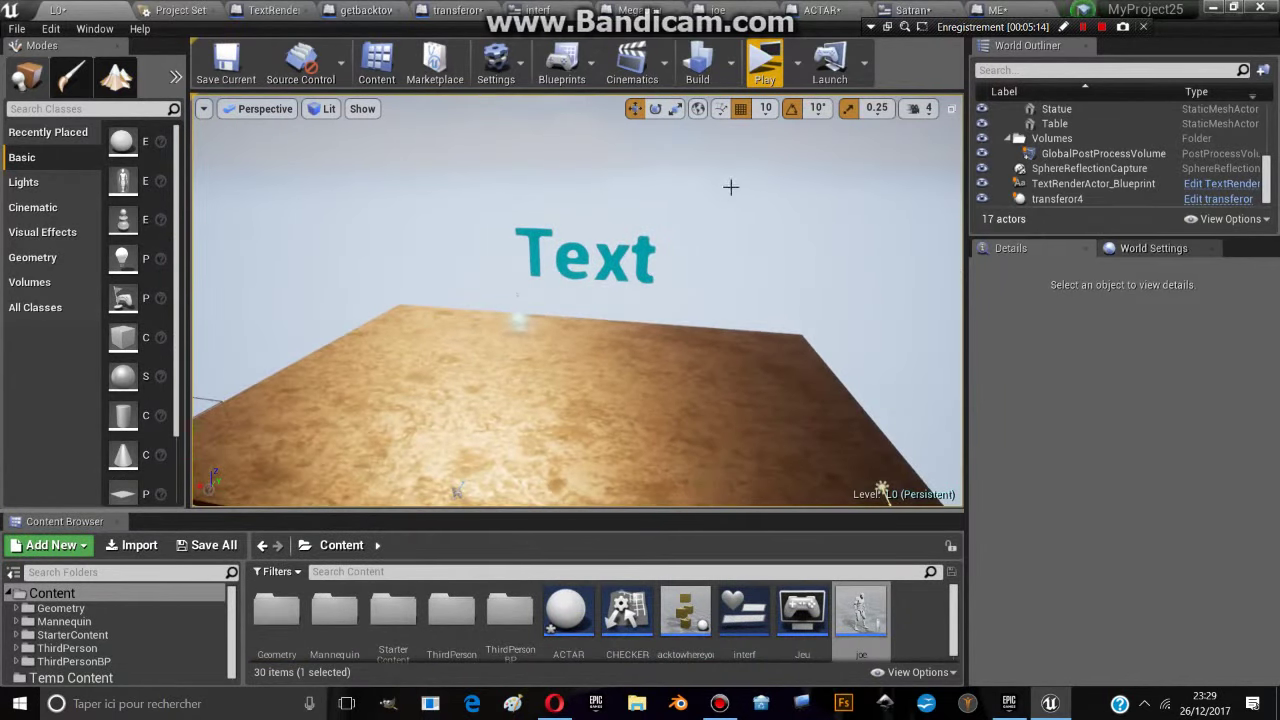